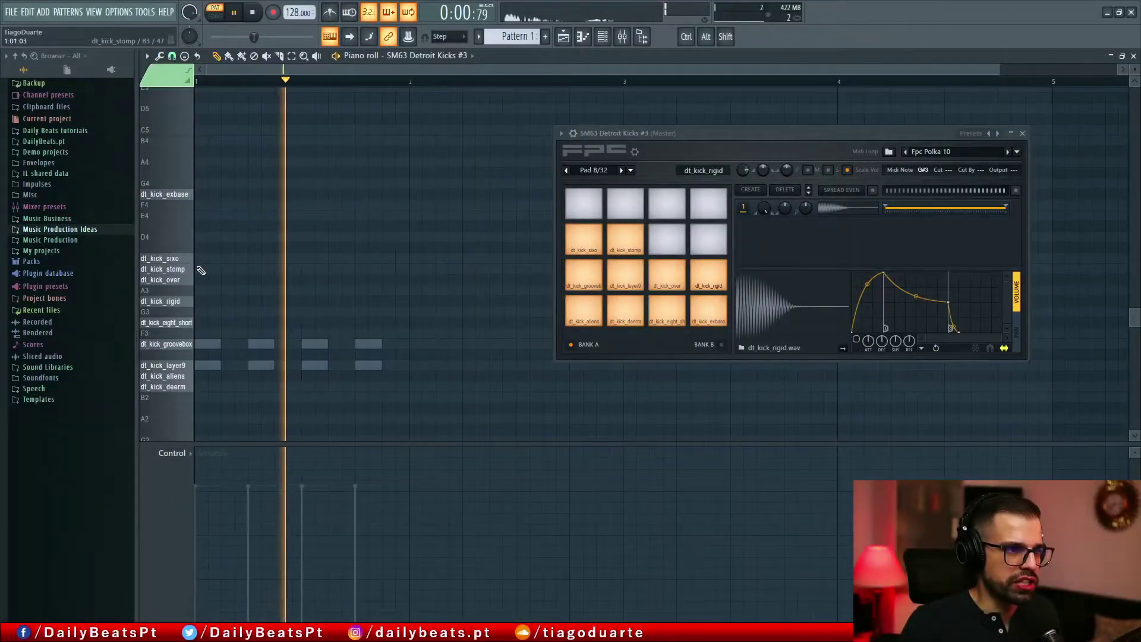
Step: Place four dt_kick_rigid hits on beats 1–4 in the FPC piano roll
{"action": "left_click", "coordinate": [205, 302]}
{"action": "left_click", "coordinate": [257, 301]}
{"action": "left_click", "coordinate": [302, 301]}
{"action": "left_click", "coordinate": [359, 301]}
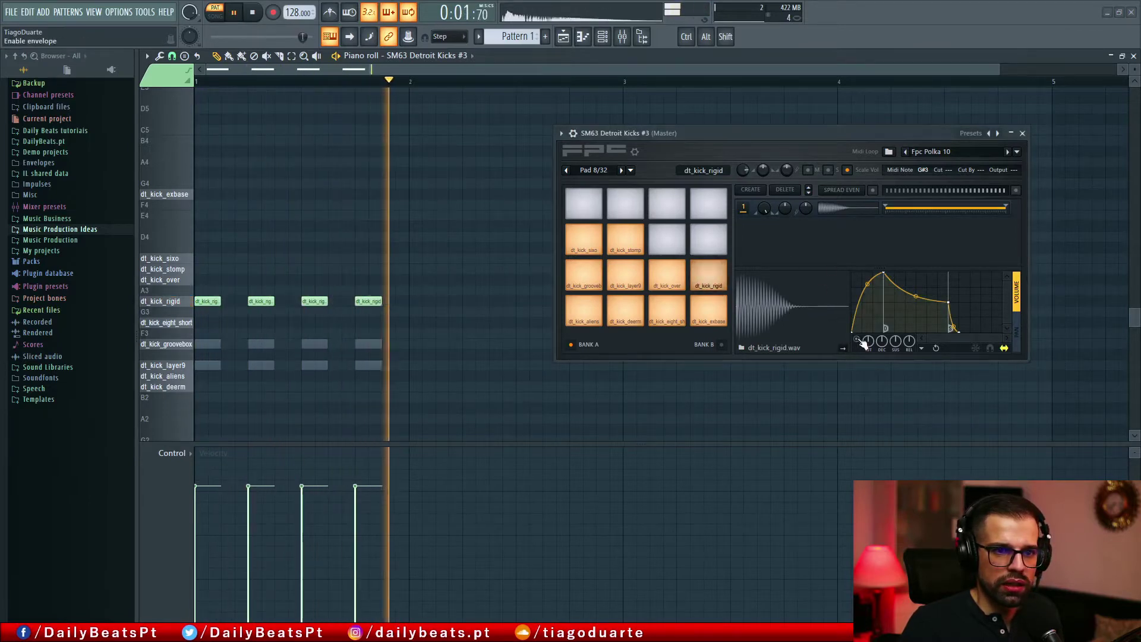
Step: Shorten the kick pad's attack and decay to zero sustain, and route the kick to Insert 3
{"action": "left_click_drag", "start_coordinate": [883, 272], "coordinate": [852, 274]}
{"action": "left_click_drag", "start_coordinate": [916, 302], "coordinate": [871, 285]}
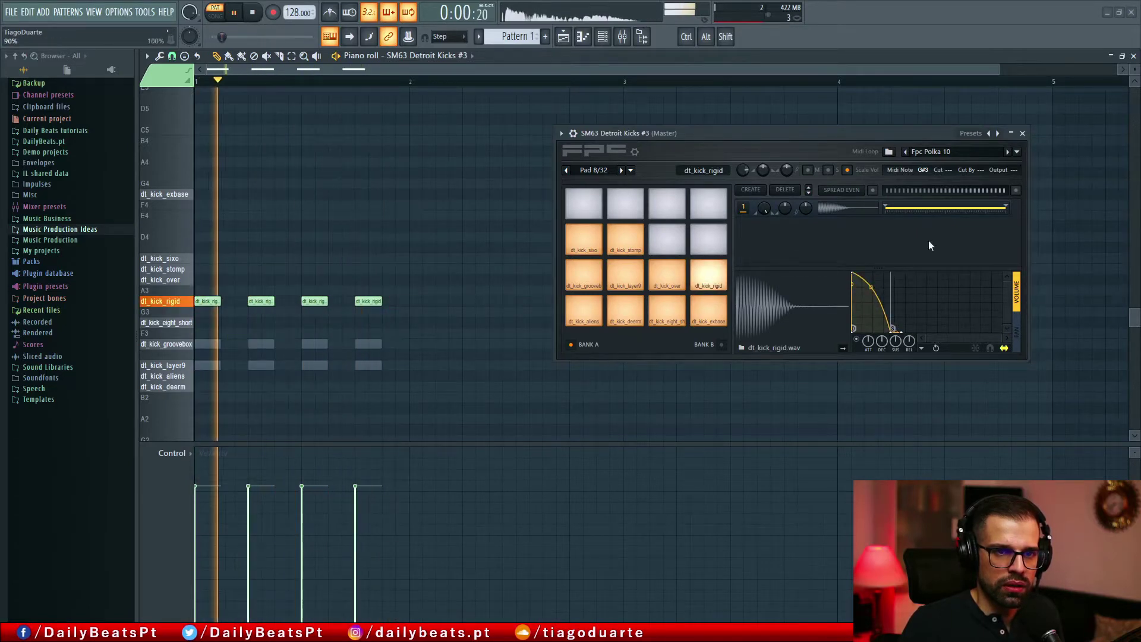
{"action": "left_click", "coordinate": [1023, 133]}
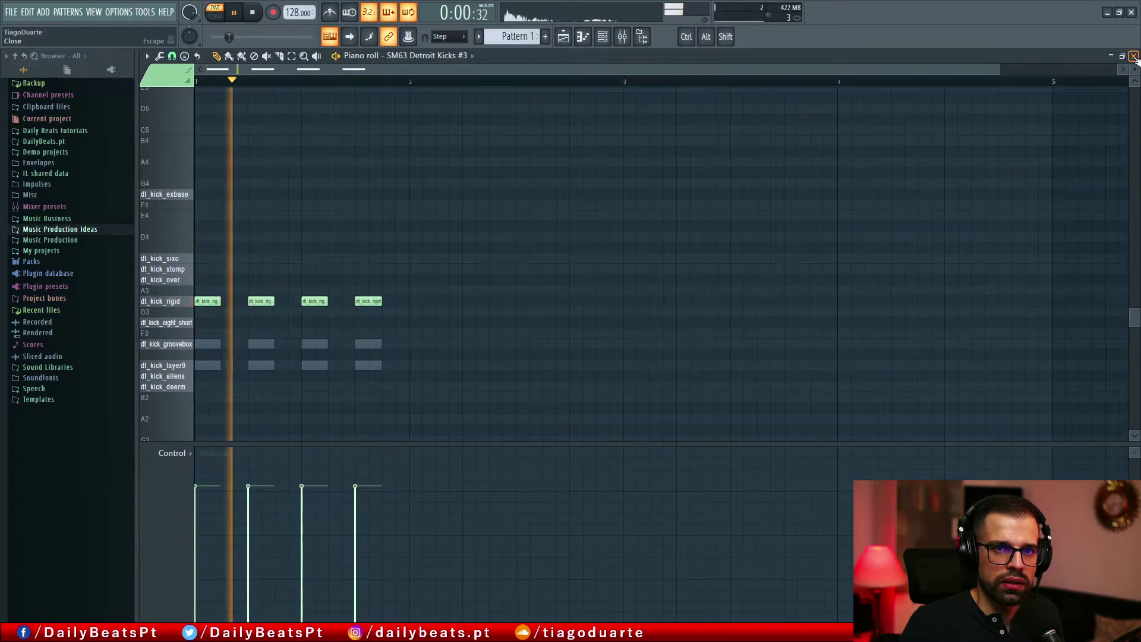
{"action": "key", "text": "F7"}
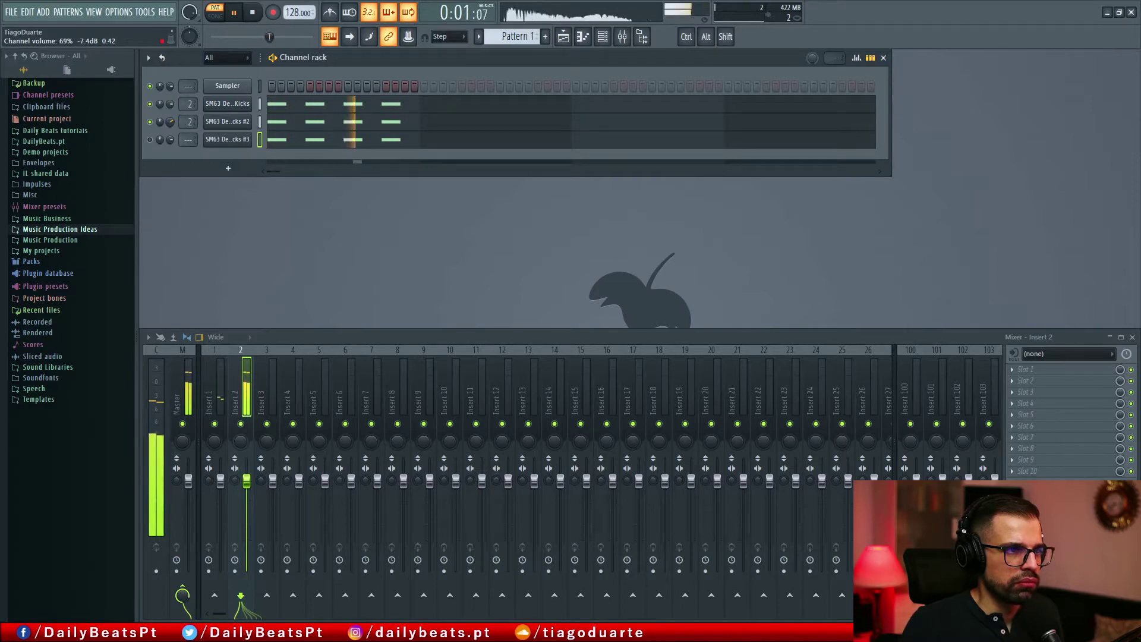
{"action": "scroll", "coordinate": [186, 121], "scroll_direction": "up", "scroll_amount": 1}
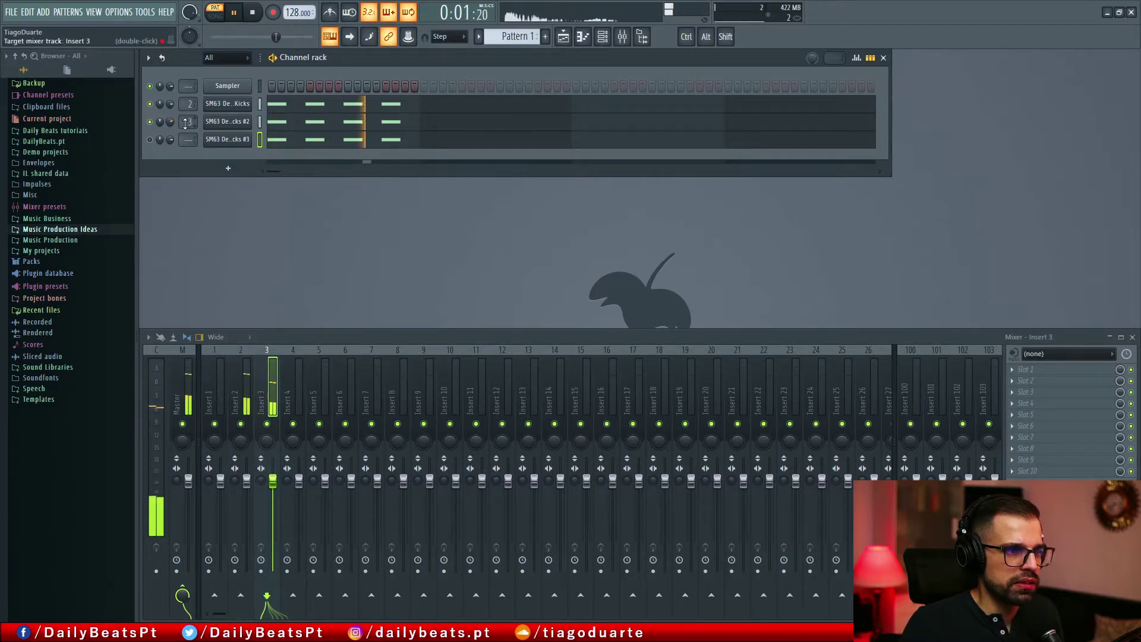
{"action": "scroll", "coordinate": [172, 123], "scroll_direction": "up", "scroll_amount": 3}
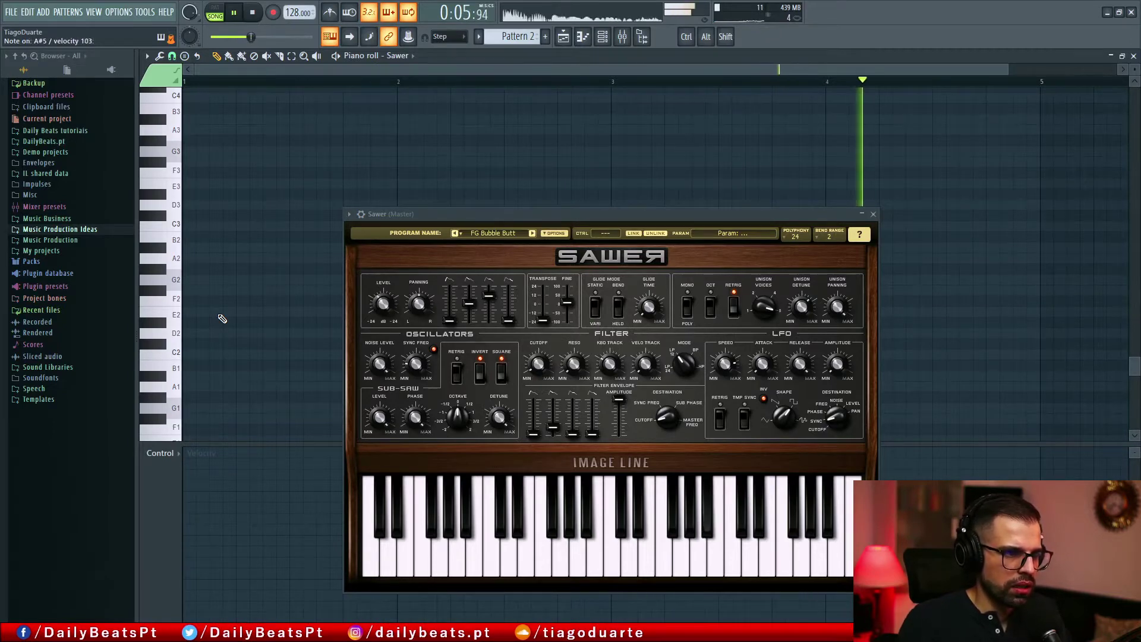
Step: Paint repeating A#5 Sawer notes across bars 1–4 of the piano roll
{"action": "scroll", "coordinate": [227, 339], "scroll_direction": "up", "scroll_amount": 4}
{"action": "scroll", "coordinate": [227, 339], "scroll_direction": "up", "scroll_amount": 2}
{"action": "left_click", "coordinate": [191, 297]}
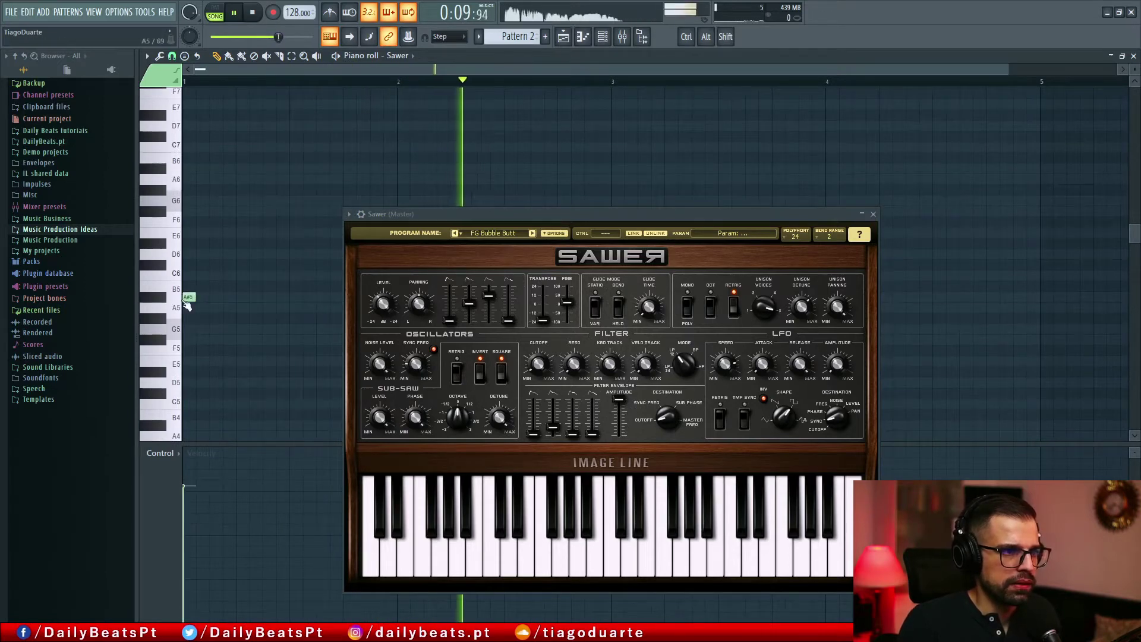
{"action": "left_click", "coordinate": [873, 214]}
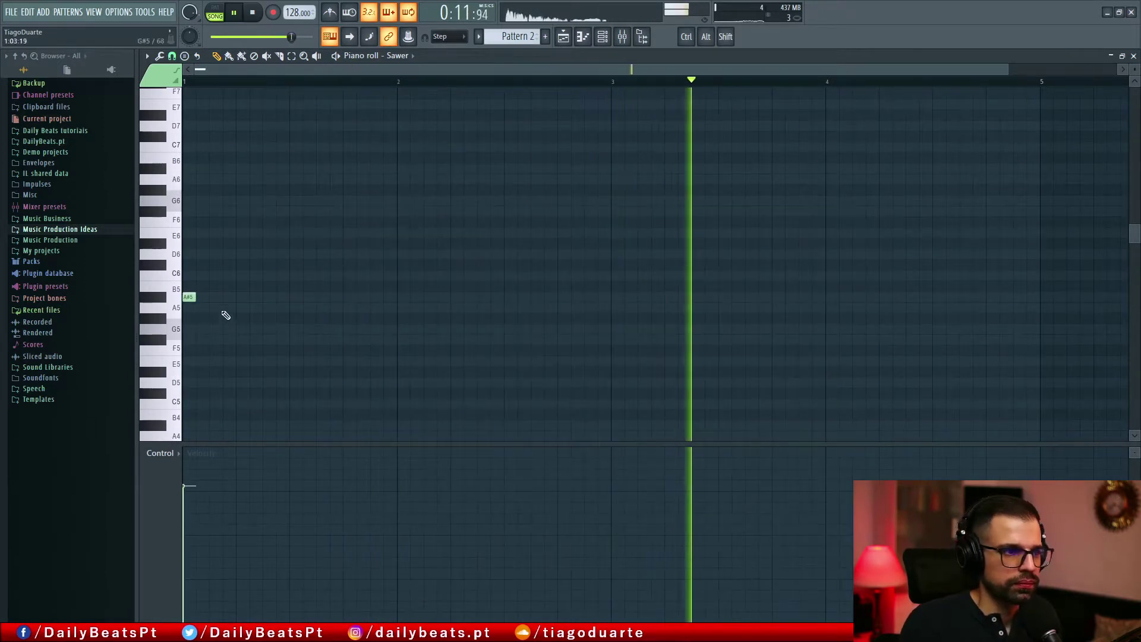
{"action": "left_click", "coordinate": [229, 55]}
{"action": "left_click_drag", "start_coordinate": [199, 297], "coordinate": [1029, 303]}
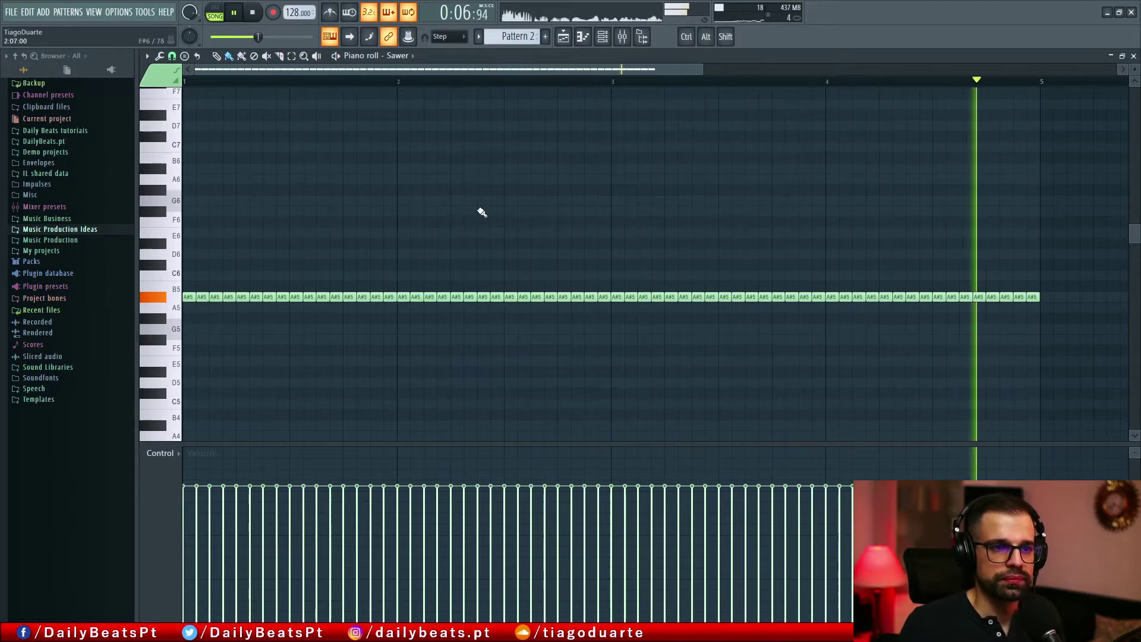
{"action": "key", "text": "F7"}
Step: Route Sawer to mixer Insert 7 and name the insert 'Noir Bell'
{"action": "scroll", "coordinate": [190, 158], "scroll_direction": "up", "scroll_amount": 6}
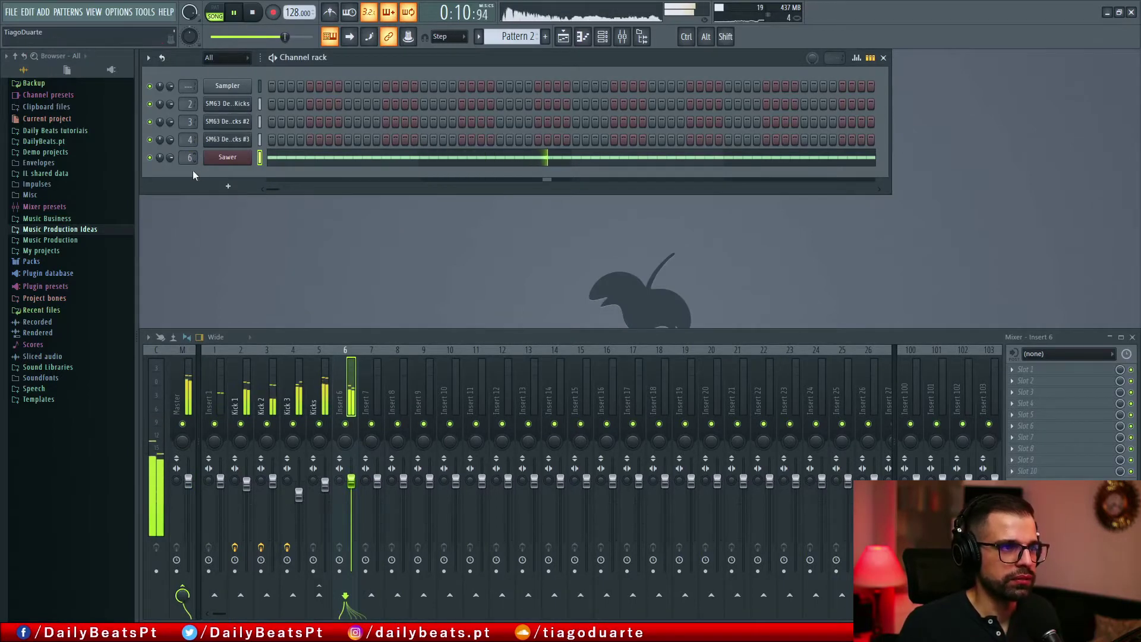
{"action": "scroll", "coordinate": [190, 157], "scroll_direction": "up", "scroll_amount": 1}
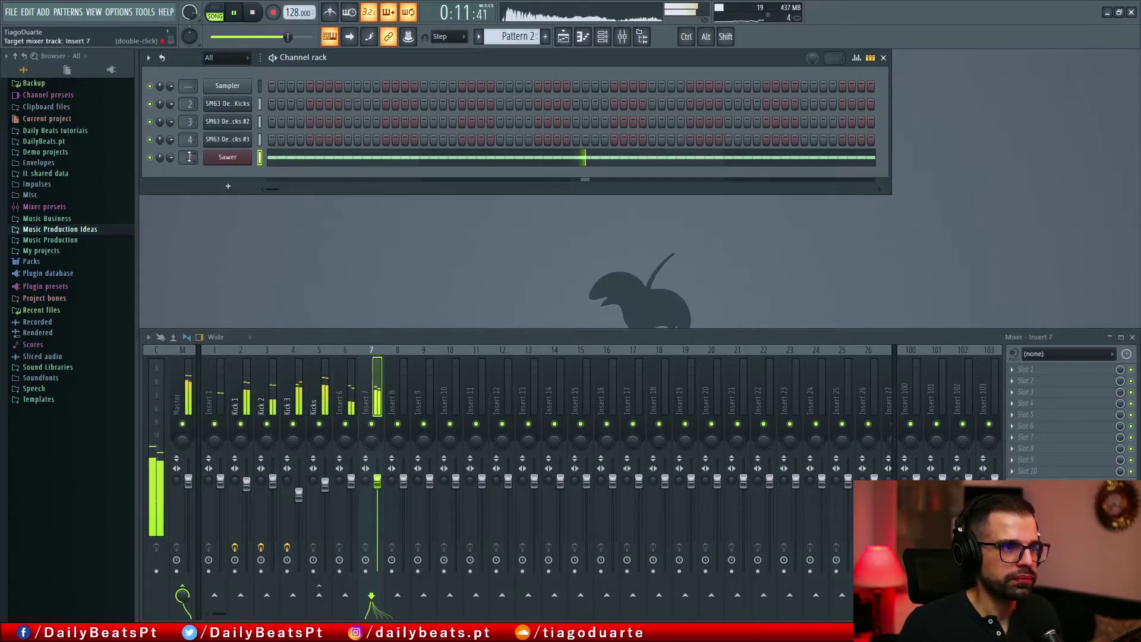
{"action": "double_click", "coordinate": [369, 384]}
{"action": "type", "text": "Noir Bell"}
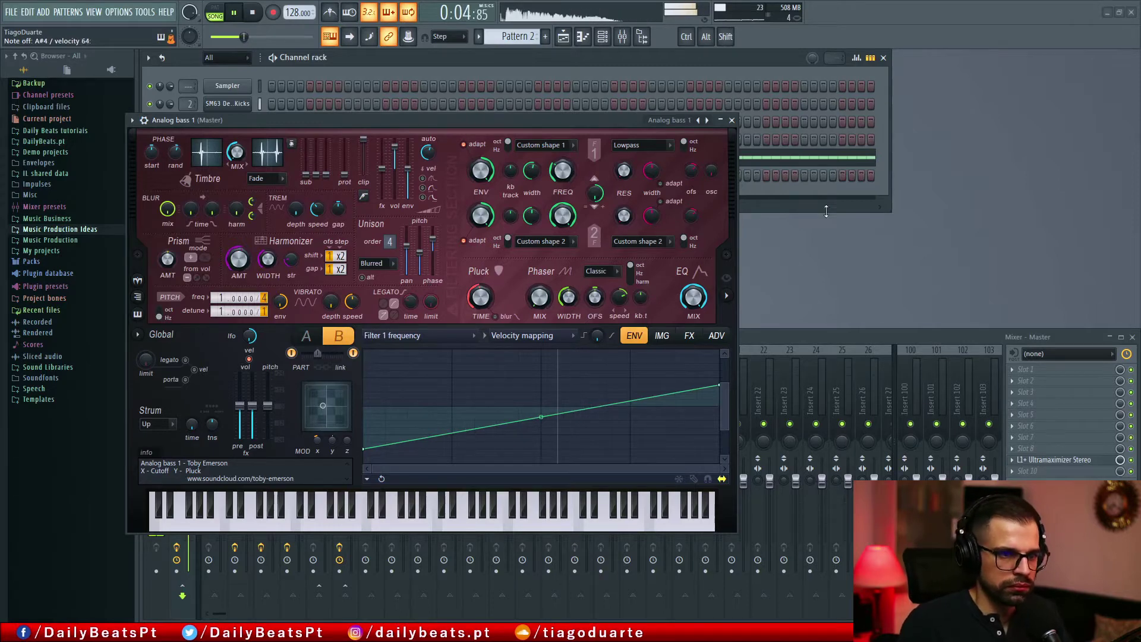
Step: Route Analog bass 1 to Insert 8 at 72% volume and copy the last A#4 note before bar 3
{"action": "left_click", "coordinate": [732, 120]}
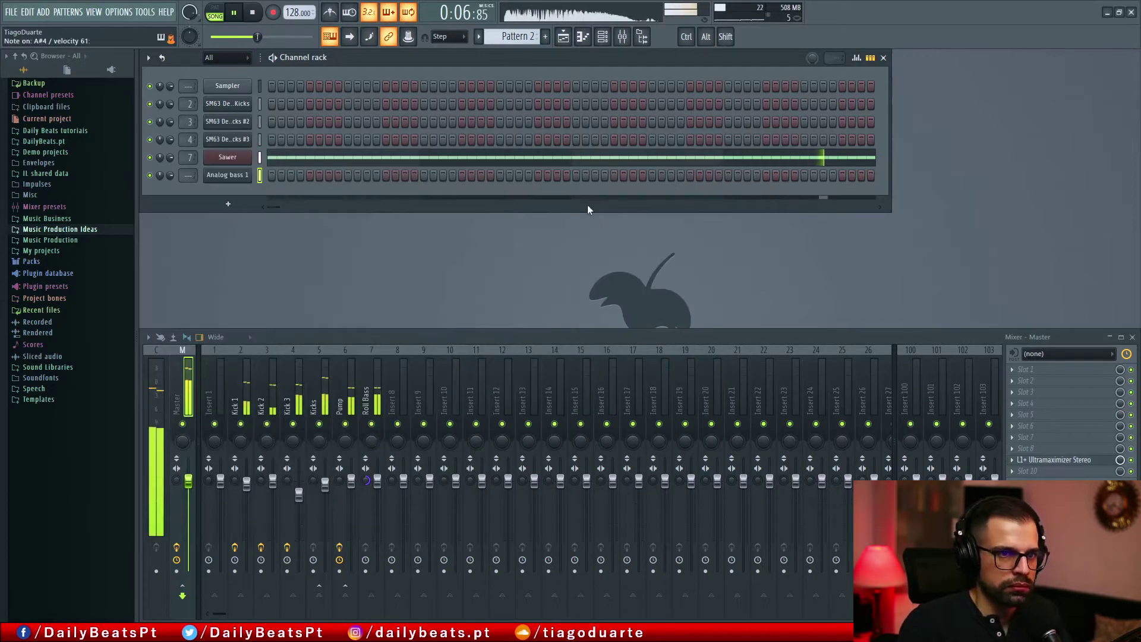
{"action": "scroll", "coordinate": [183, 175], "scroll_direction": "up", "scroll_amount": 8}
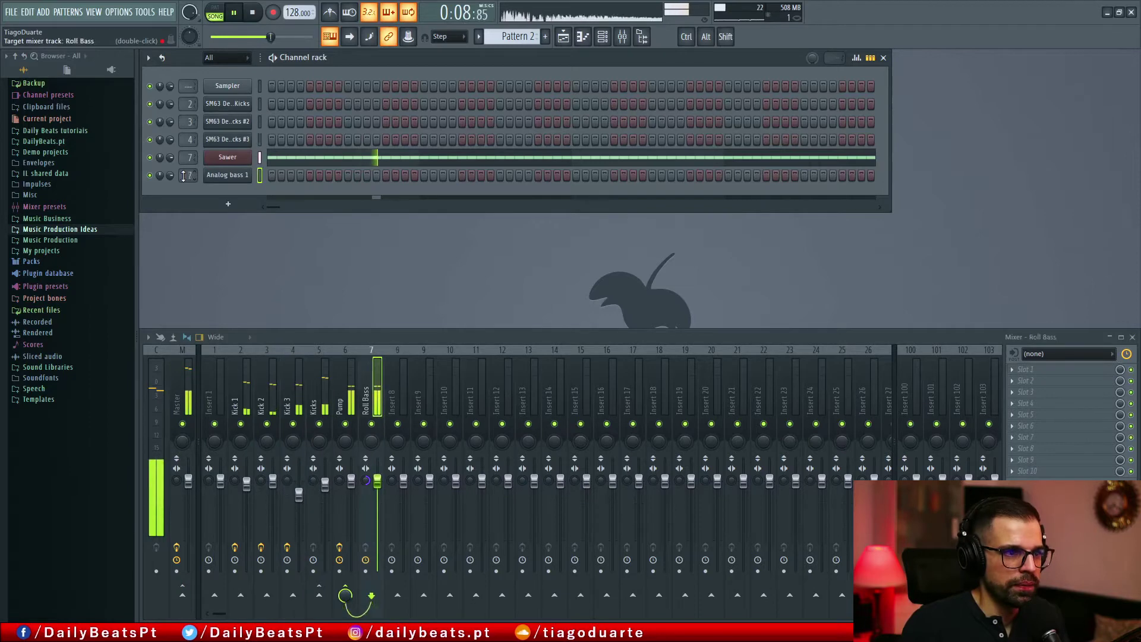
{"action": "left_click_drag", "start_coordinate": [398, 486], "coordinate": [403, 506]}
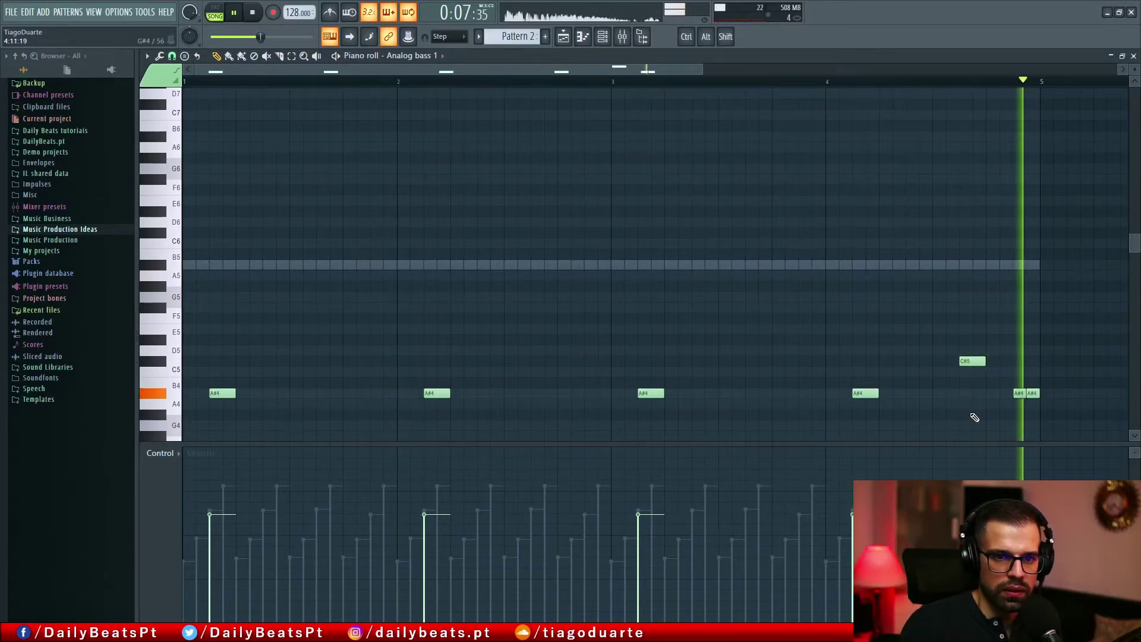
{"action": "left_click", "coordinate": [1031, 393], "text": "shift"}
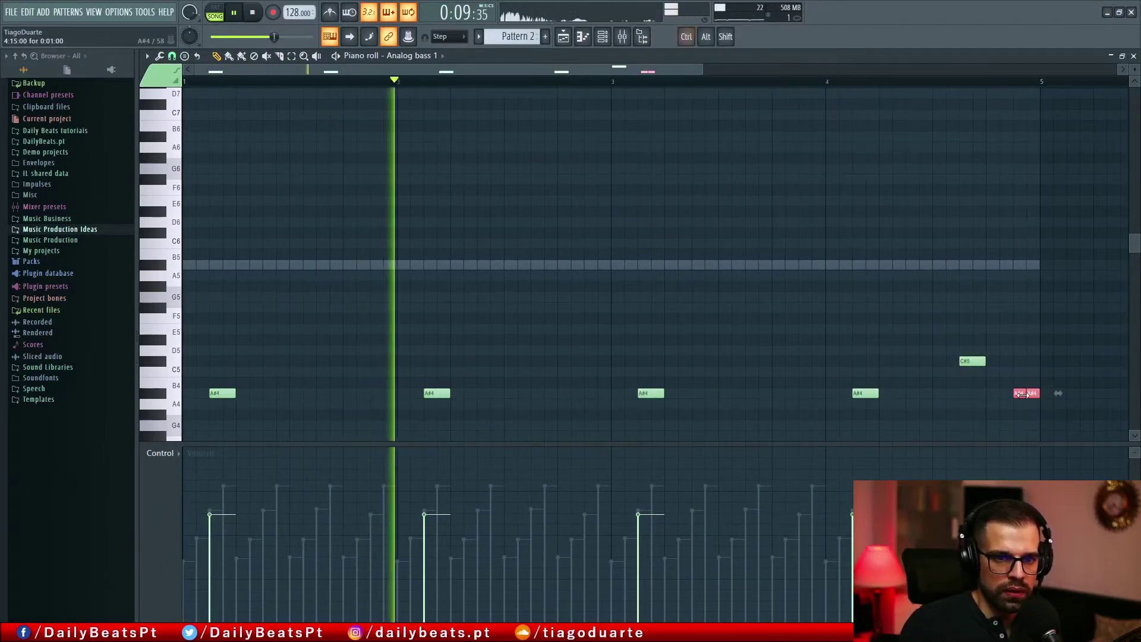
{"action": "left_click_drag", "start_coordinate": [1030, 394], "coordinate": [601, 393]}
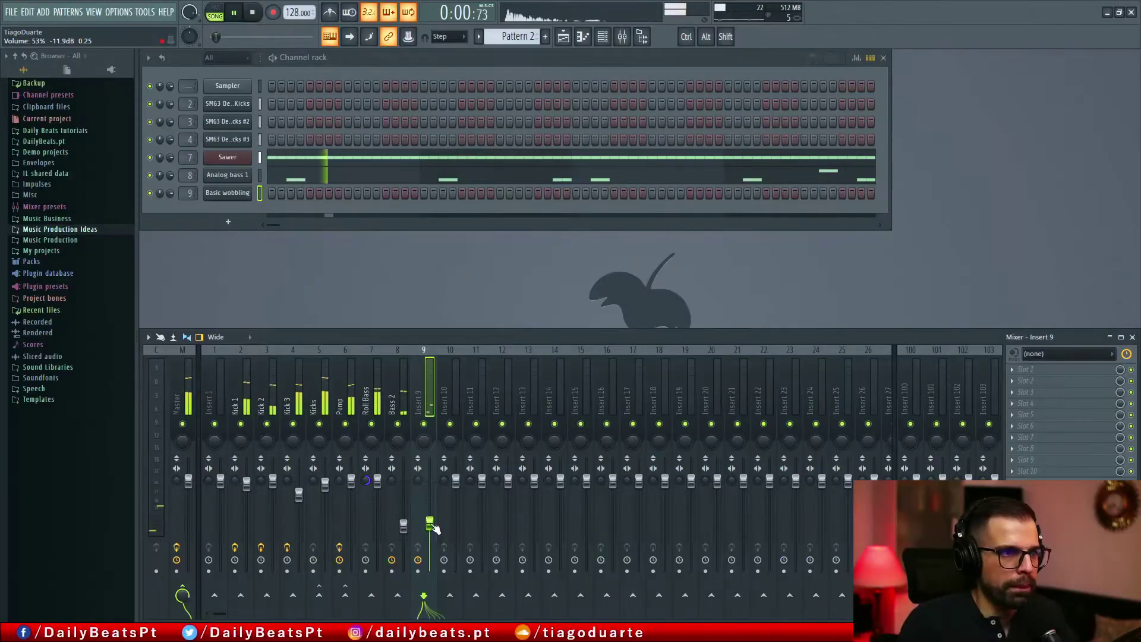
Step: Draw a long A#3 note near bar 1 for Basic wobbling and lower its velocity
{"action": "right_click", "coordinate": [228, 194]}
{"action": "left_click", "coordinate": [265, 192]}
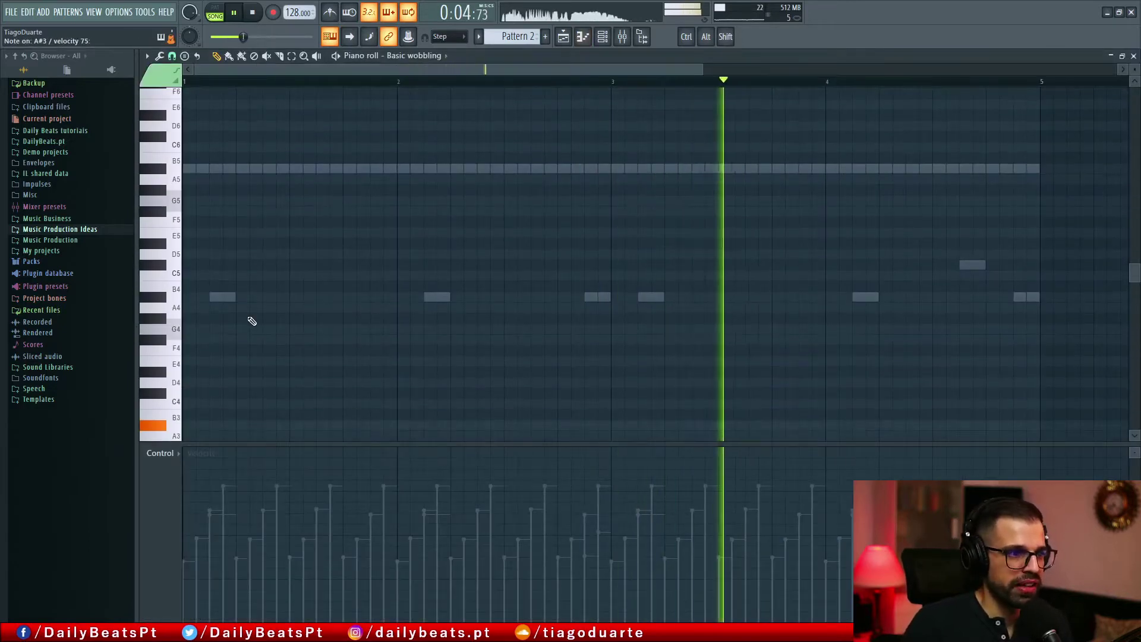
{"action": "scroll", "coordinate": [252, 321], "scroll_direction": "down", "scroll_amount": 3}
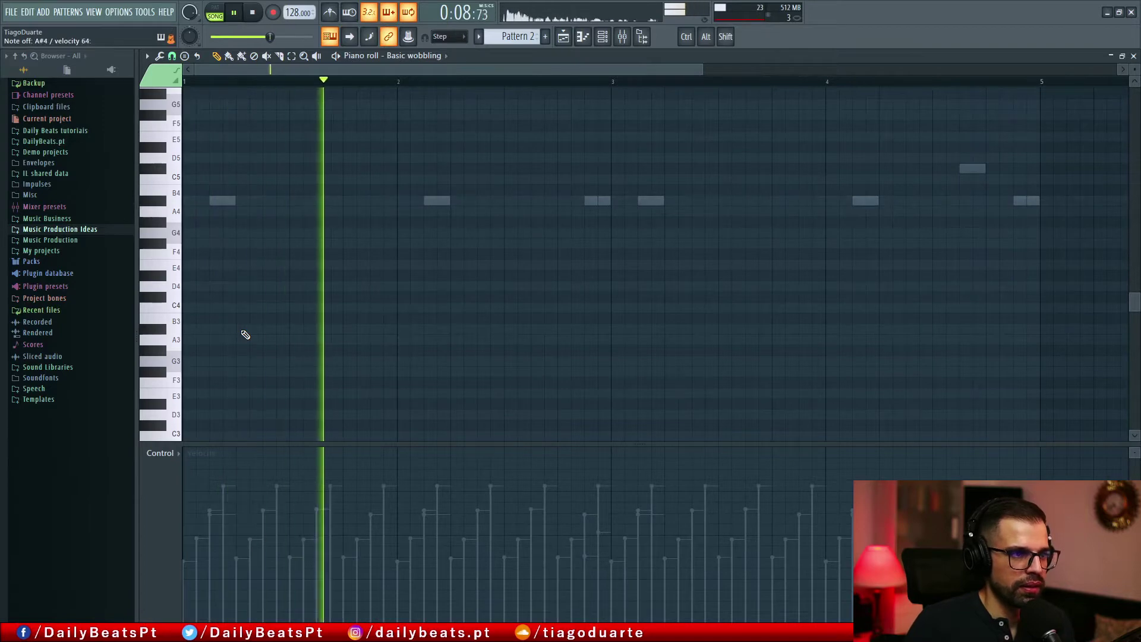
{"action": "left_click", "coordinate": [243, 329]}
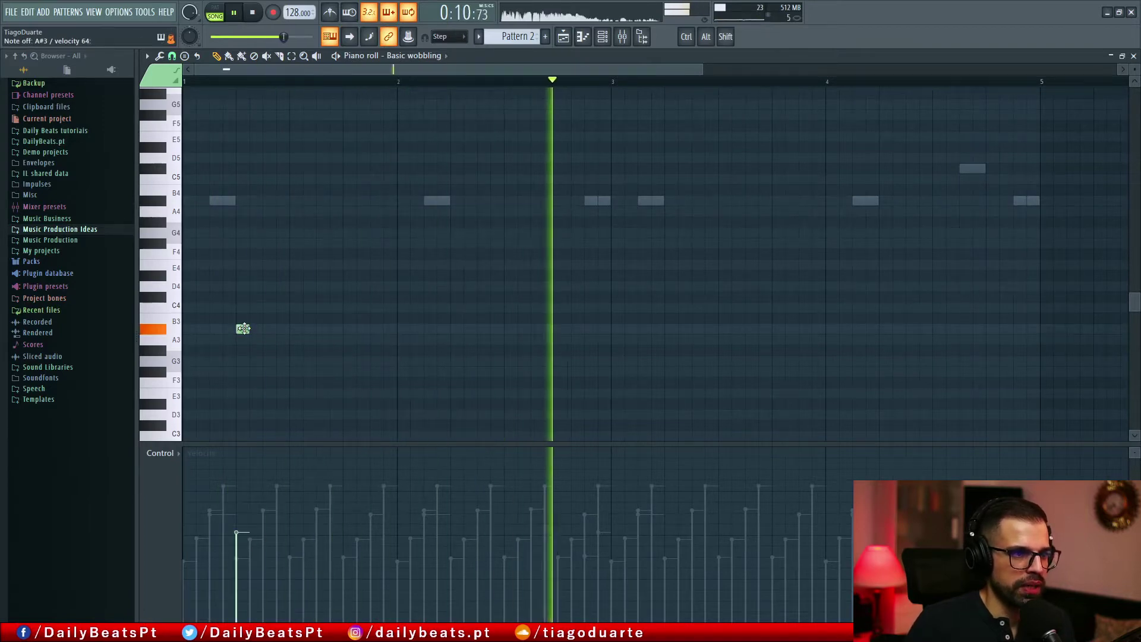
{"action": "left_click_drag", "start_coordinate": [243, 328], "coordinate": [339, 331]}
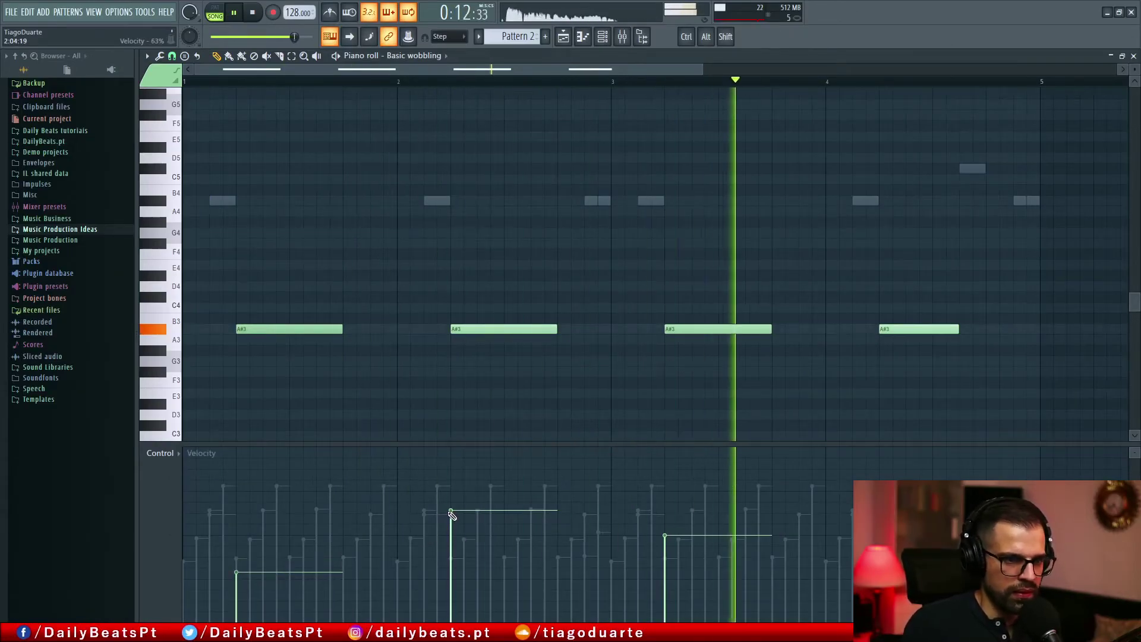
{"action": "left_click", "coordinate": [240, 592]}
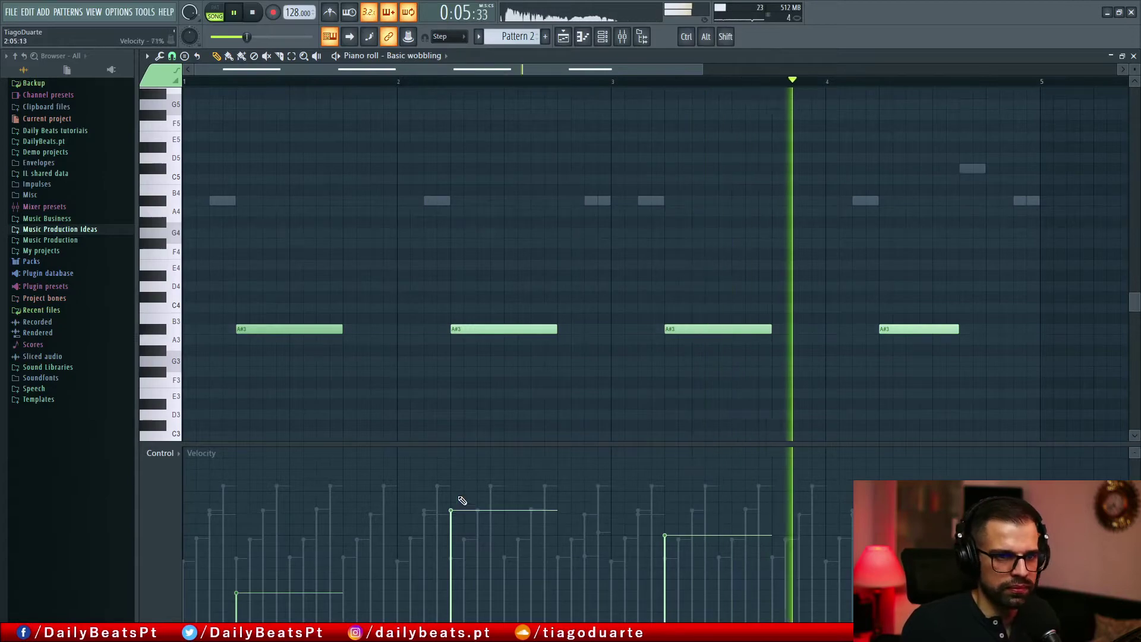
{"action": "key", "text": "F7"}
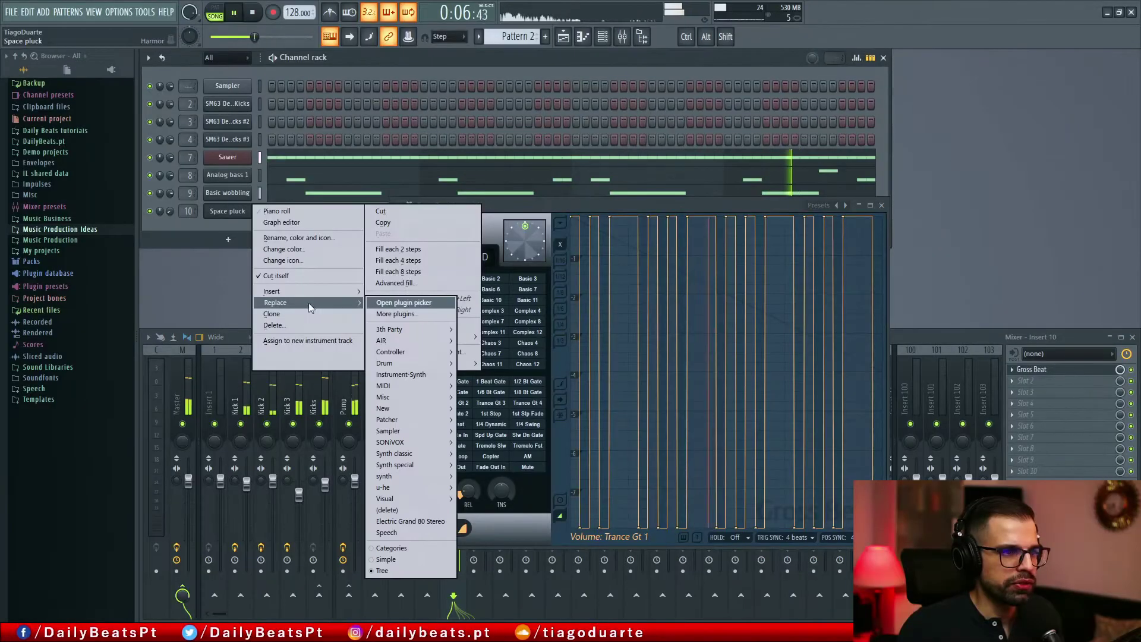
Step: Replace the Space pluck channel's instrument with 3x Osc
{"action": "mouse_move", "coordinate": [404, 447]}
{"action": "left_click", "coordinate": [482, 465]}
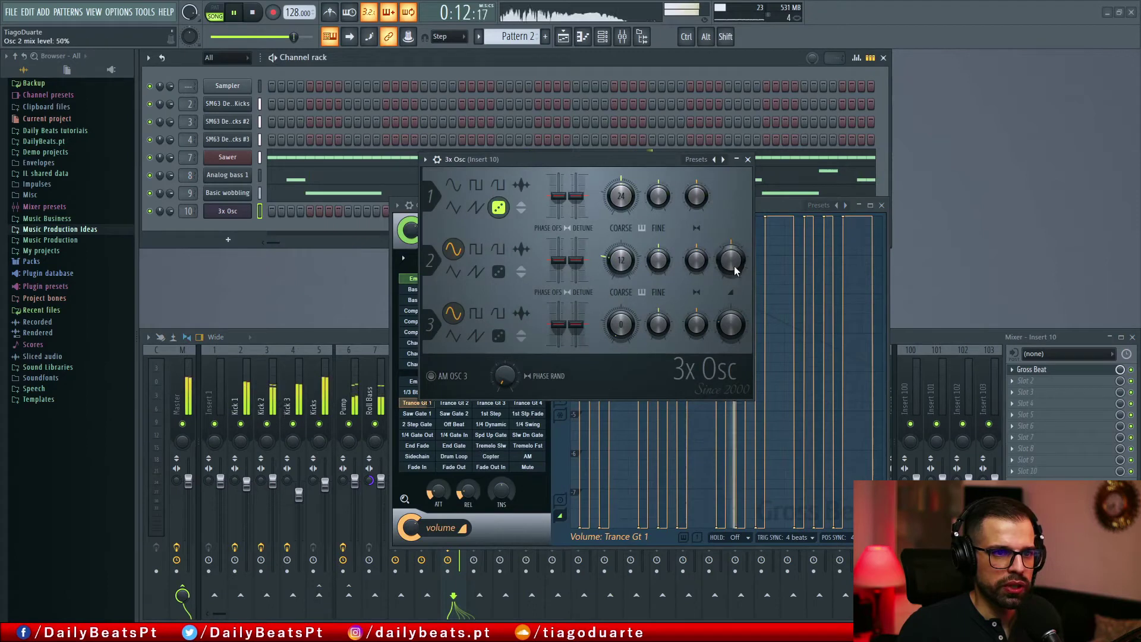
{"action": "left_click", "coordinate": [748, 159]}
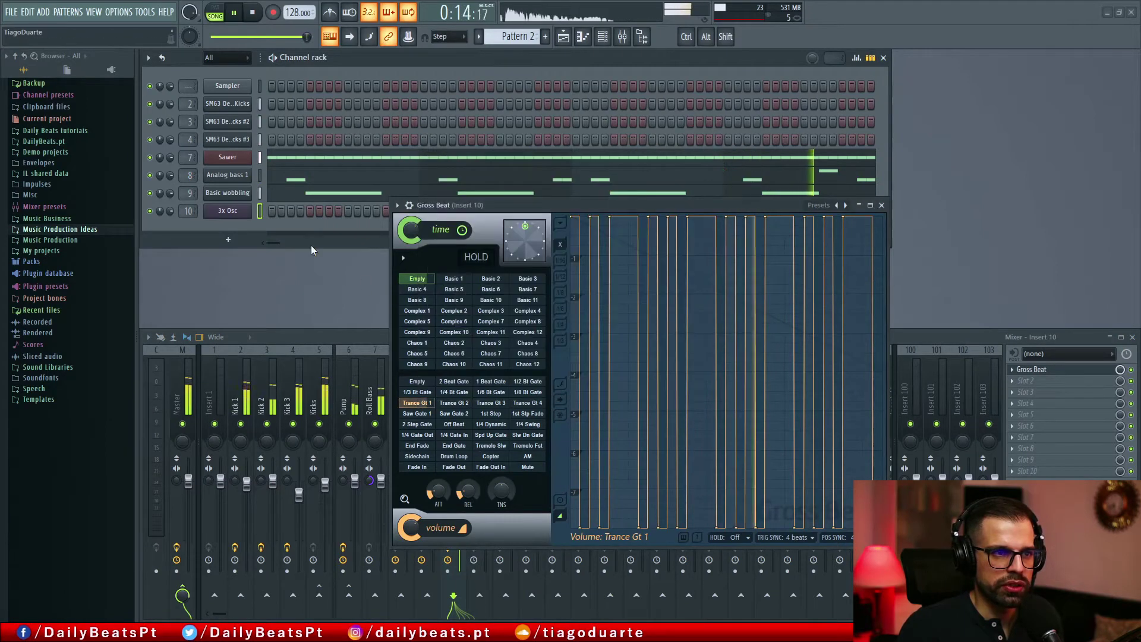
Step: Give 3x Osc a long F4 note stretched across most of the pattern
{"action": "right_click", "coordinate": [233, 217]}
{"action": "left_click", "coordinate": [237, 208]}
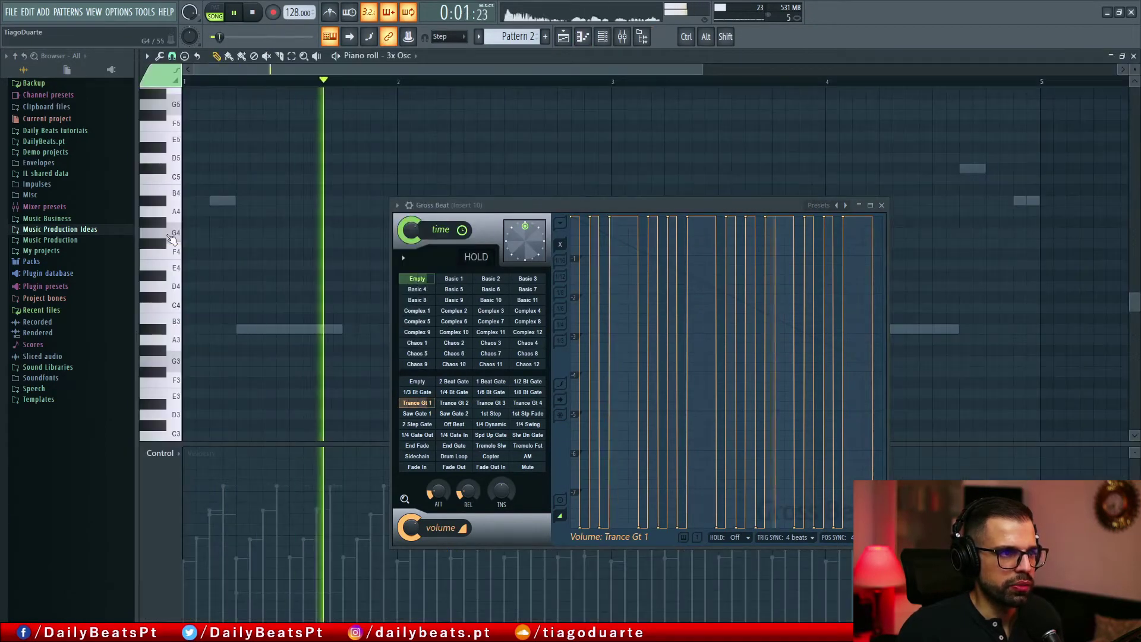
{"action": "left_click", "coordinate": [174, 252]}
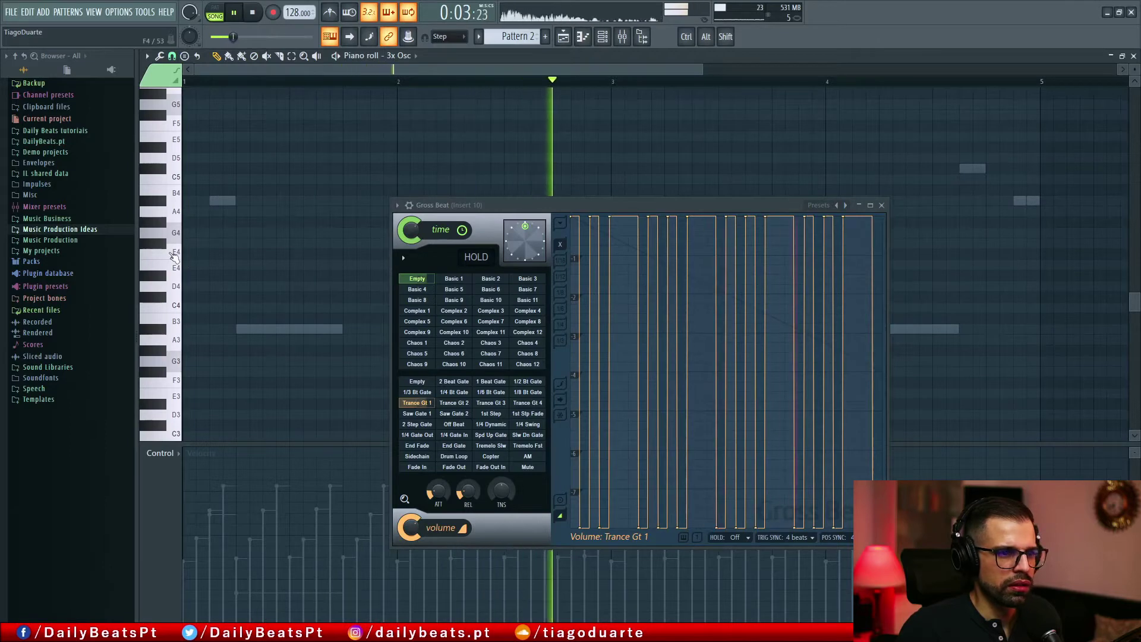
{"action": "left_click", "coordinate": [191, 254]}
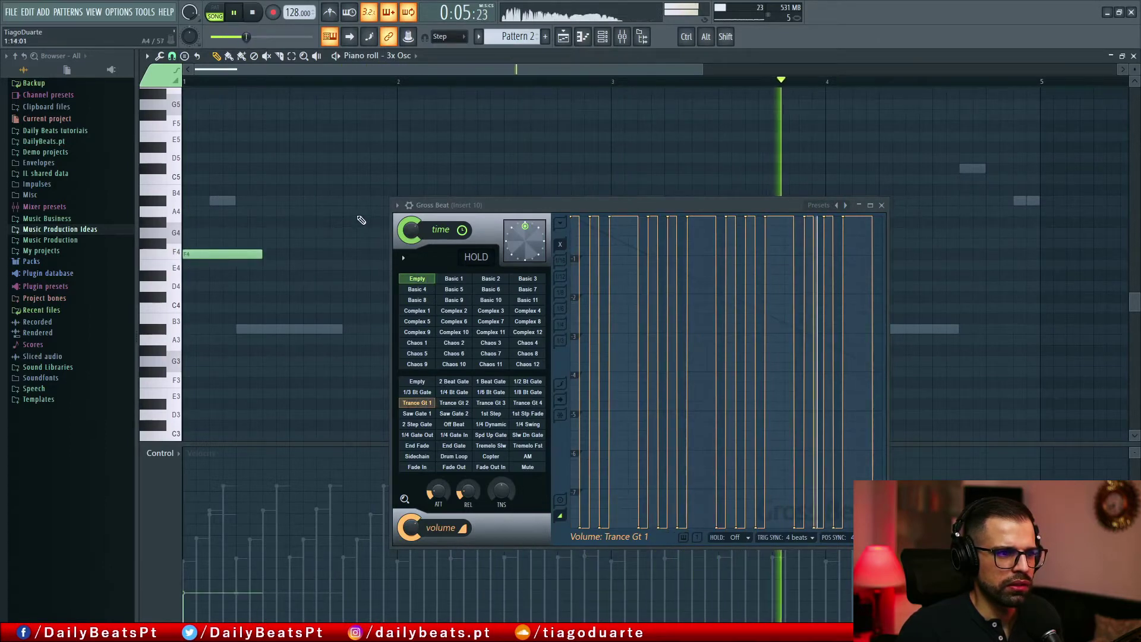
{"action": "left_click_drag", "start_coordinate": [274, 259], "coordinate": [1041, 257]}
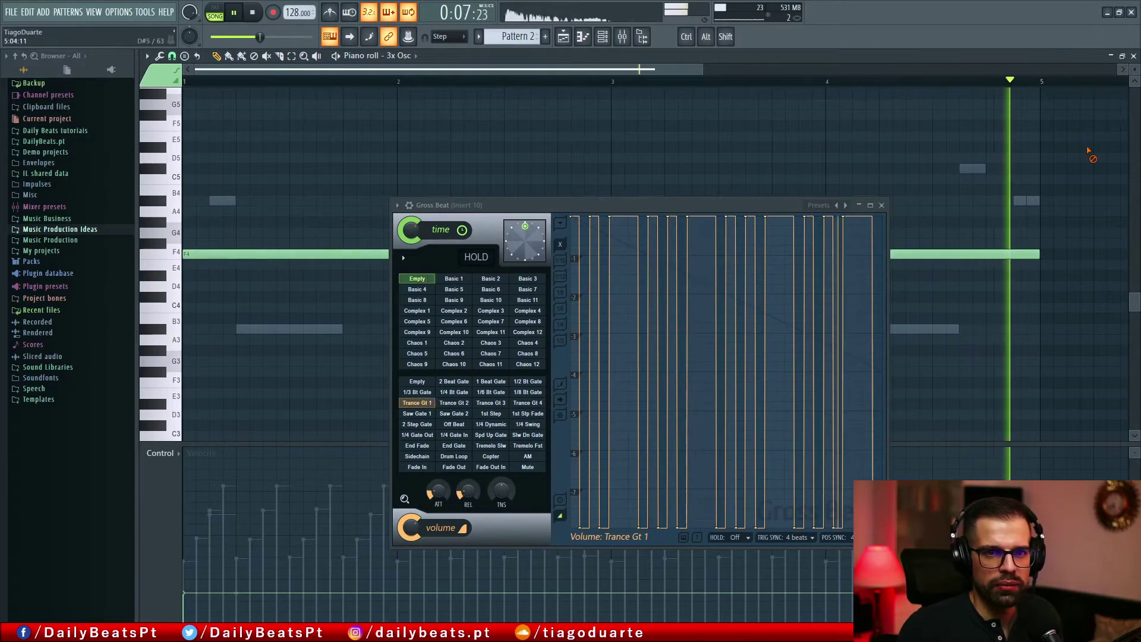
{"action": "key", "text": "F7"}
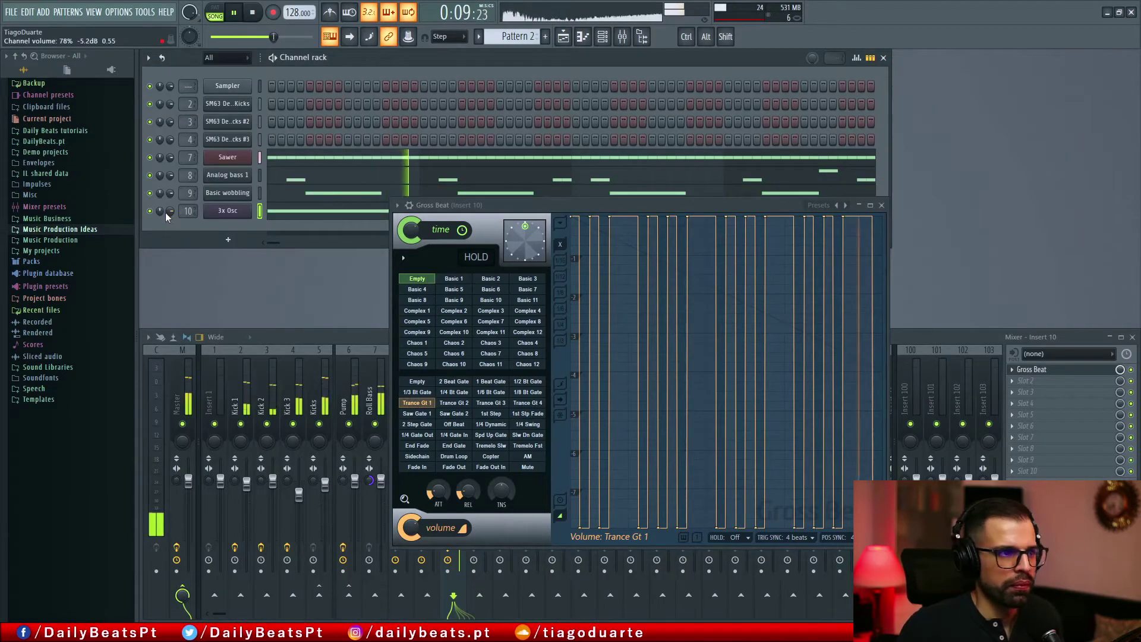
{"action": "left_click_drag", "start_coordinate": [600, 210], "coordinate": [769, 136]}
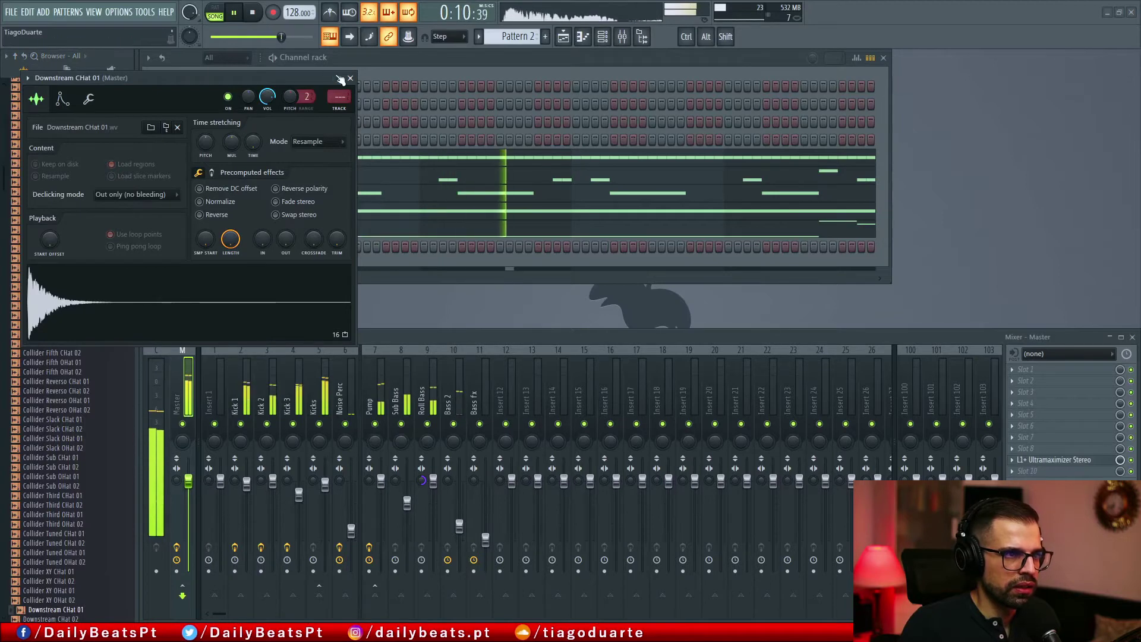
Step: Check the hi-hat's envelope settings and fill every step of the Downstream CHat 01 row
{"action": "left_click", "coordinate": [62, 100]}
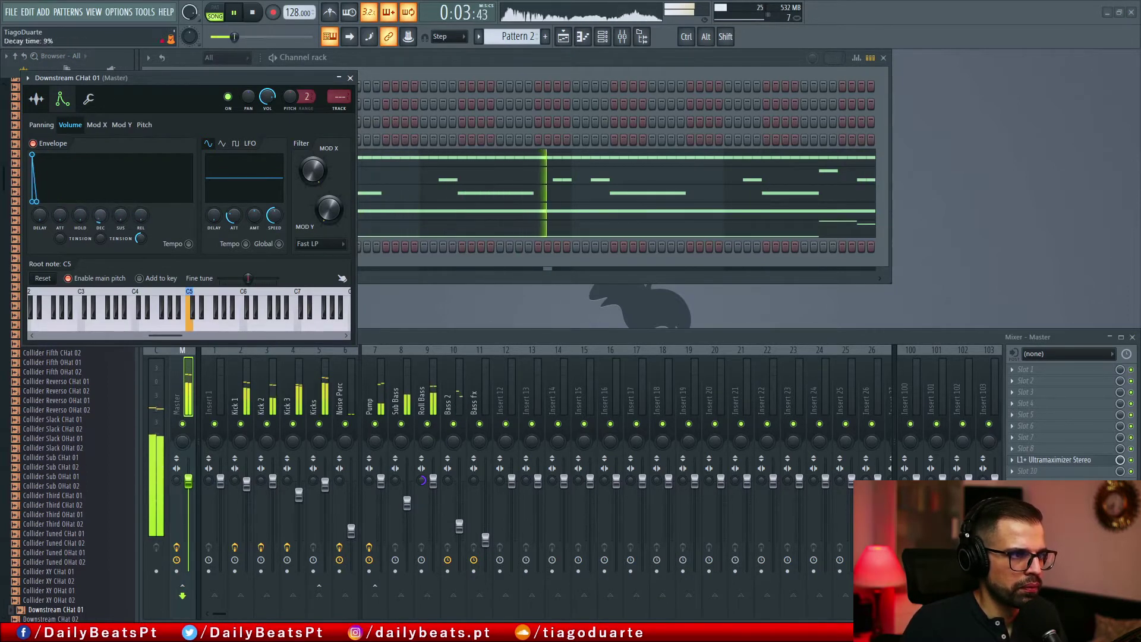
{"action": "left_click", "coordinate": [350, 78]}
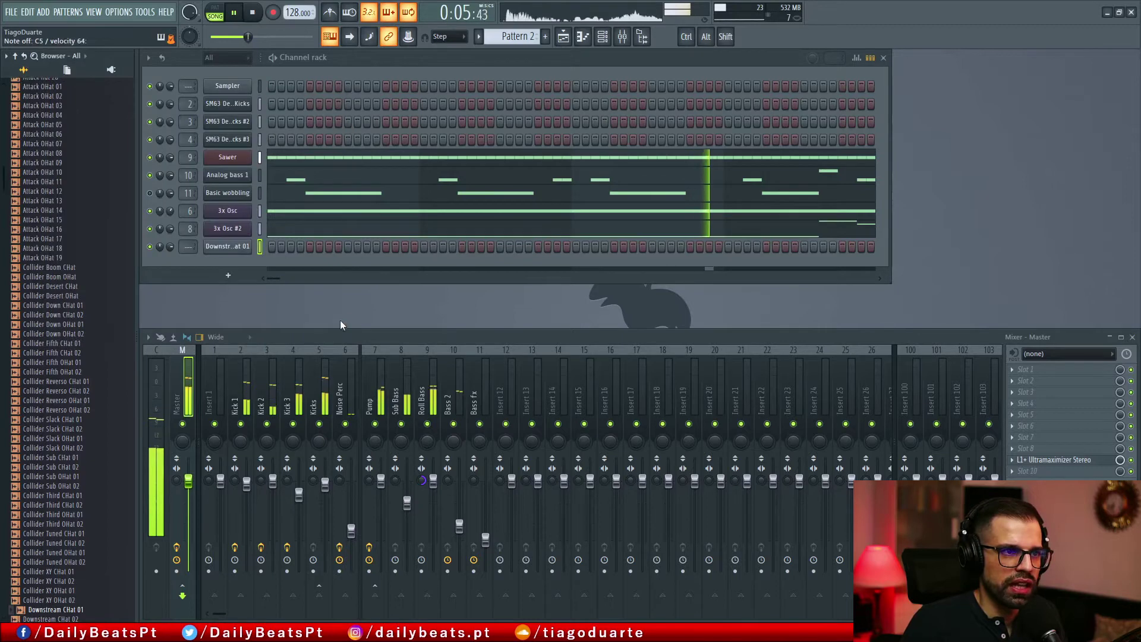
{"action": "left_click_drag", "start_coordinate": [274, 253], "coordinate": [808, 262]}
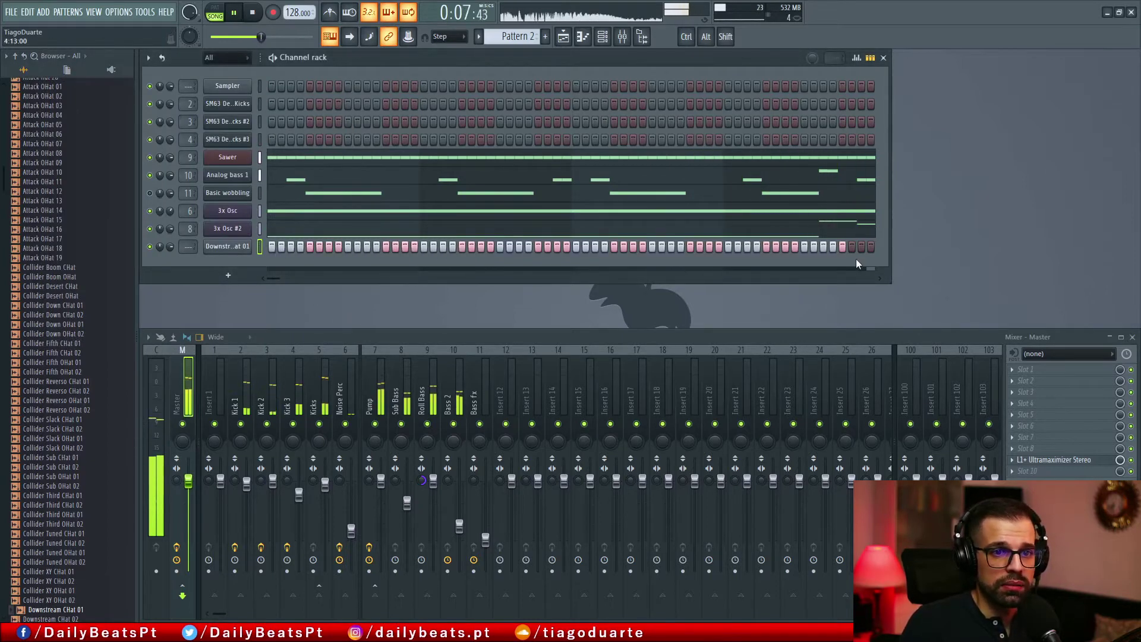
Step: Send mixer Insert 12 into the Pump track and begin renaming Insert 12
{"action": "scroll", "coordinate": [189, 248], "scroll_direction": "up", "scroll_amount": 12}
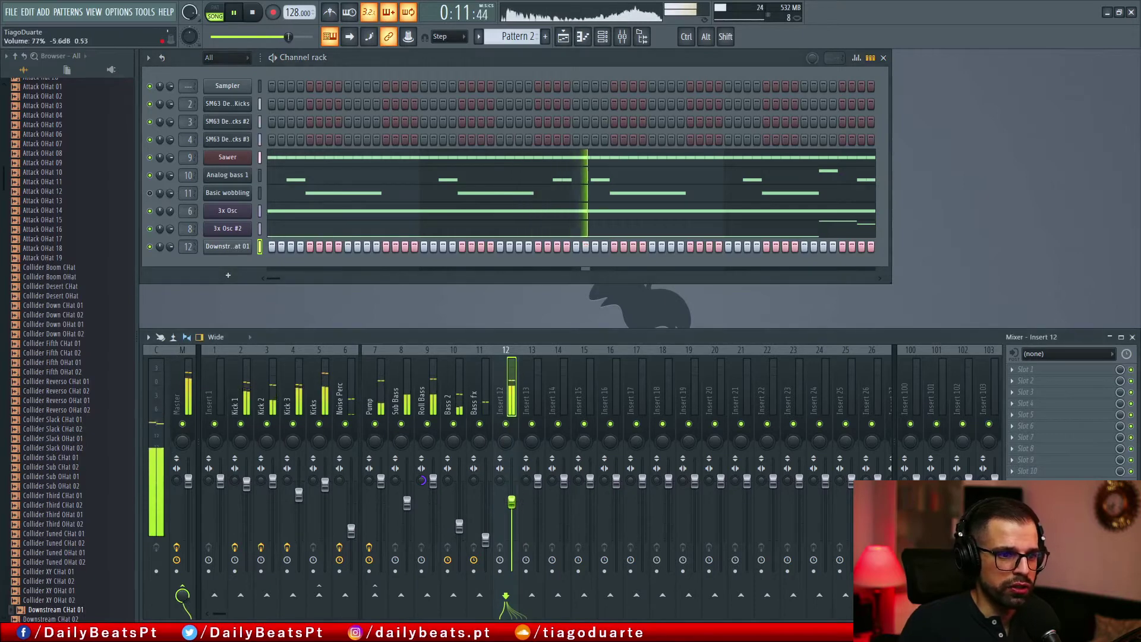
{"action": "right_click", "coordinate": [377, 598]}
{"action": "left_click", "coordinate": [411, 580]}
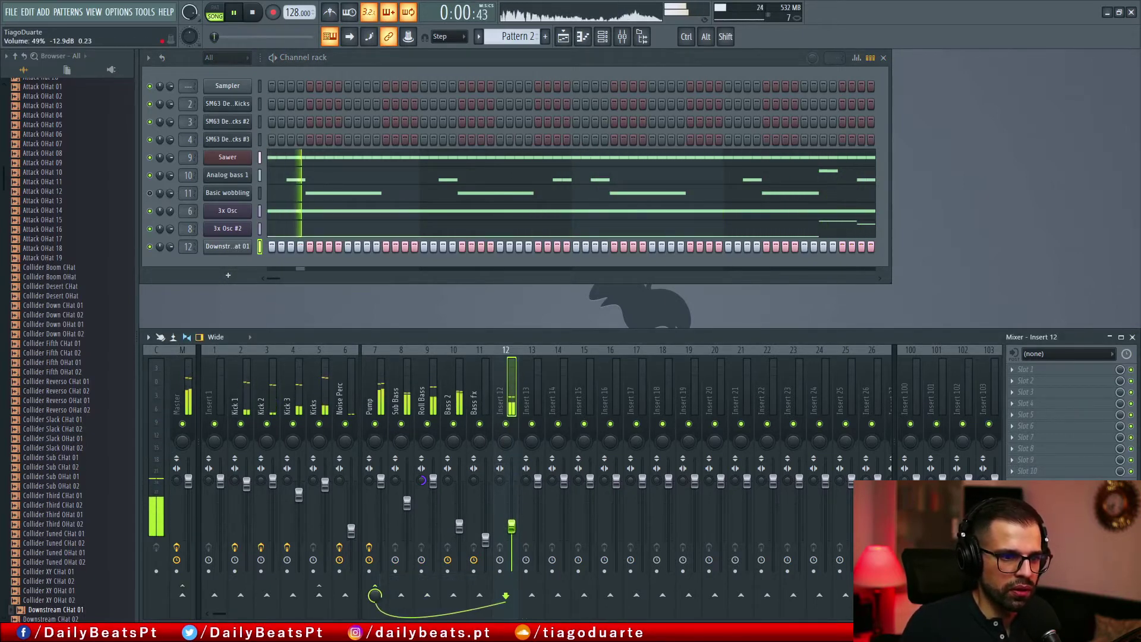
{"action": "double_click", "coordinate": [503, 399]}
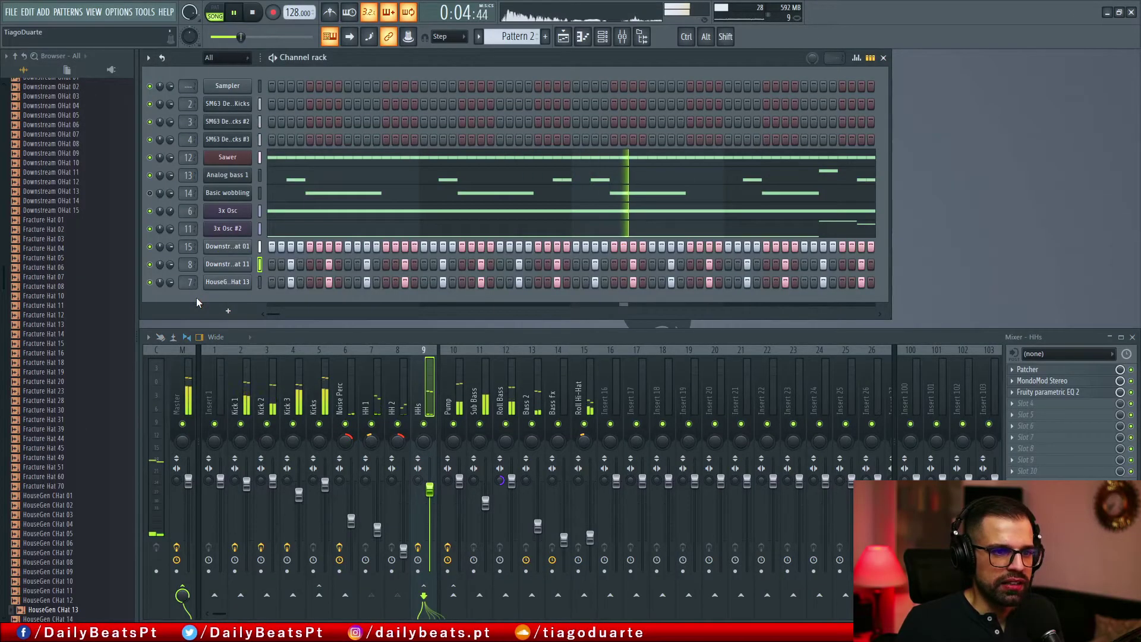
Step: Add a Sektor Synth channel and pick a preset category
{"action": "left_click", "coordinate": [228, 310]}
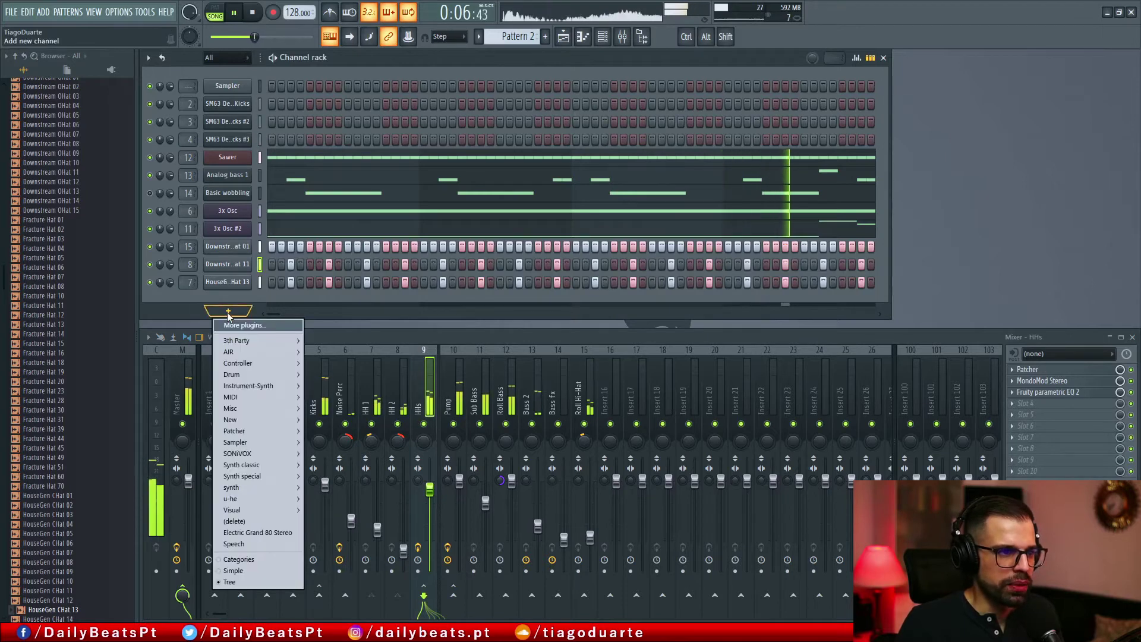
{"action": "mouse_move", "coordinate": [248, 474]}
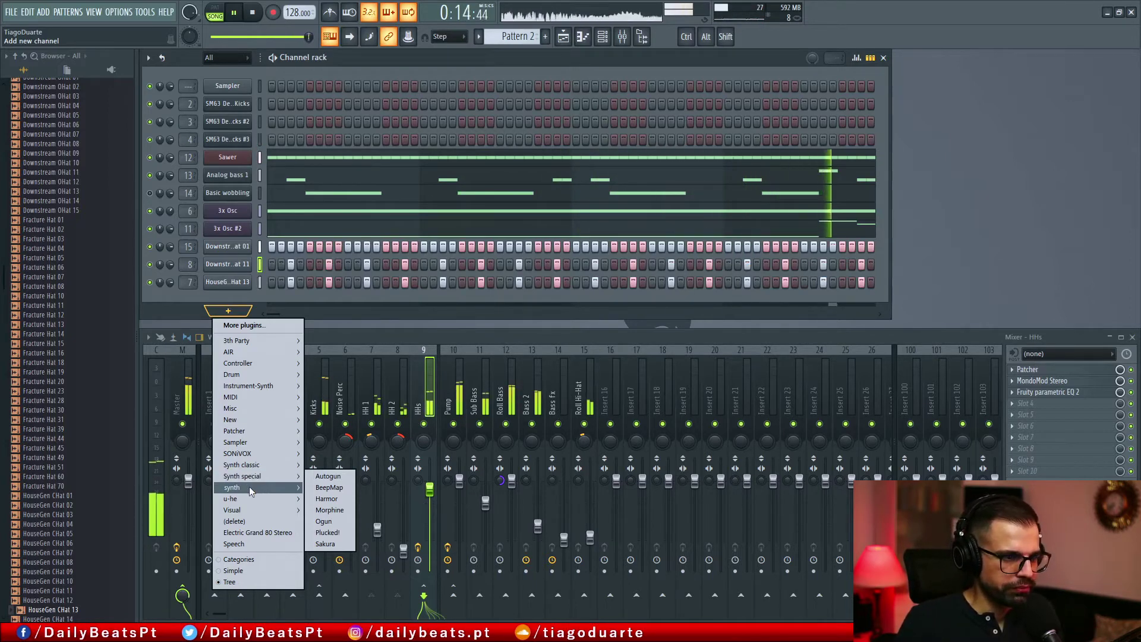
{"action": "left_click", "coordinate": [363, 499]}
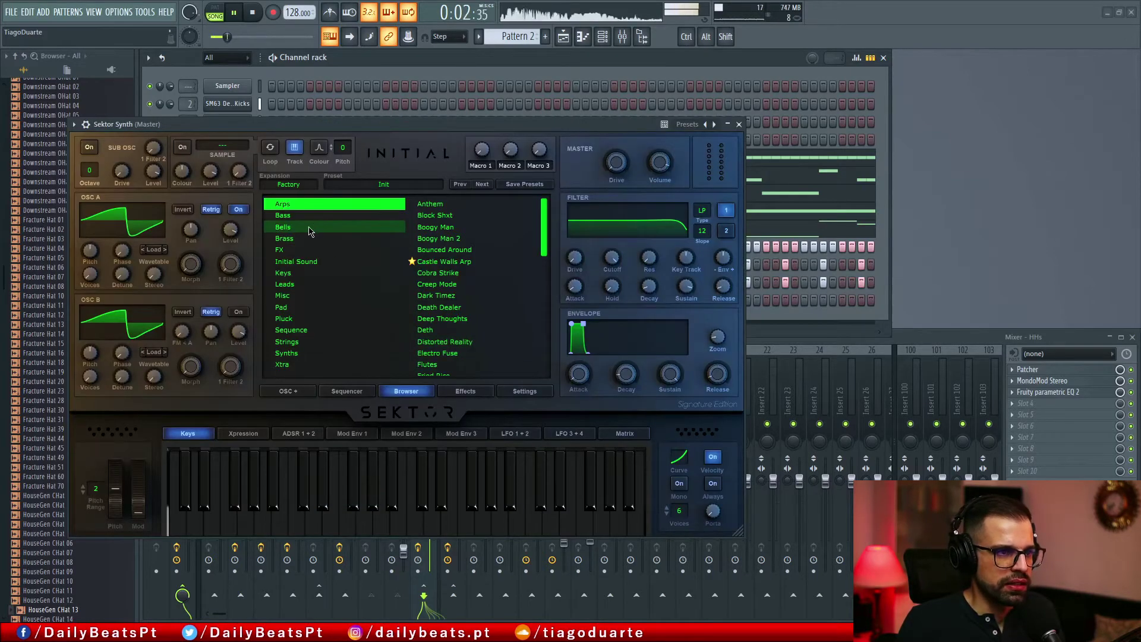
{"action": "left_click", "coordinate": [300, 252]}
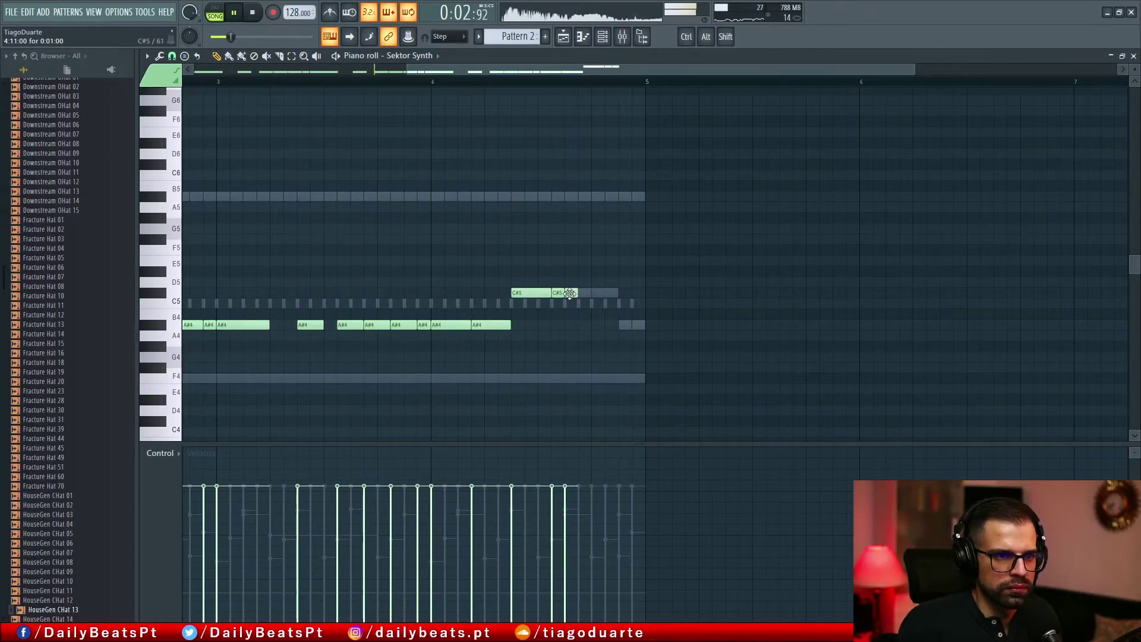
Step: Edit the Sektor melody: lengthen and add C#5 notes, end on A#5, remove the fourth C#5
{"action": "left_click_drag", "start_coordinate": [577, 294], "coordinate": [601, 295]}
{"action": "left_click", "coordinate": [611, 293]}
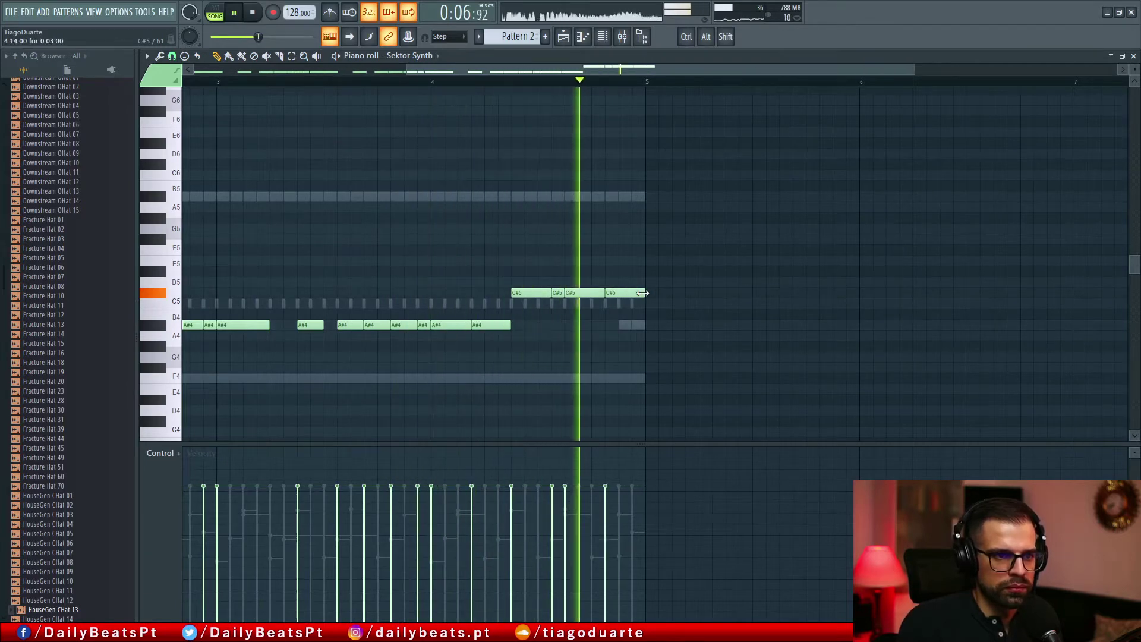
{"action": "left_click", "coordinate": [629, 325]}
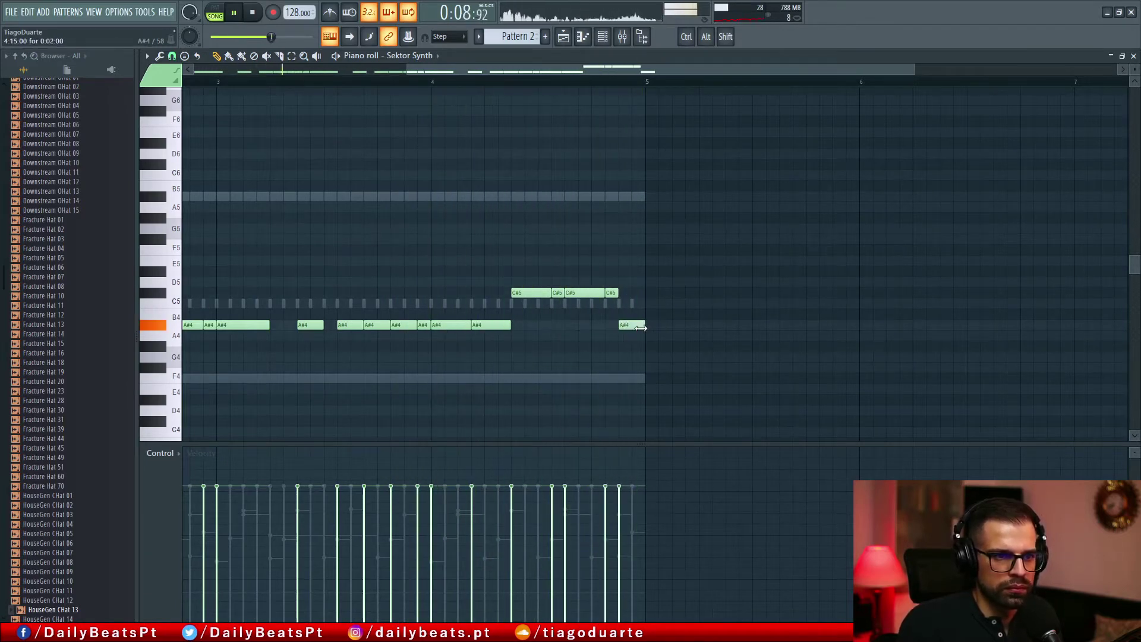
{"action": "left_click", "coordinate": [628, 327], "text": "ctrl"}
{"action": "key", "text": "ctrl+Up"}
{"action": "key", "text": "ctrl+d"}
{"action": "right_click", "coordinate": [613, 293]}
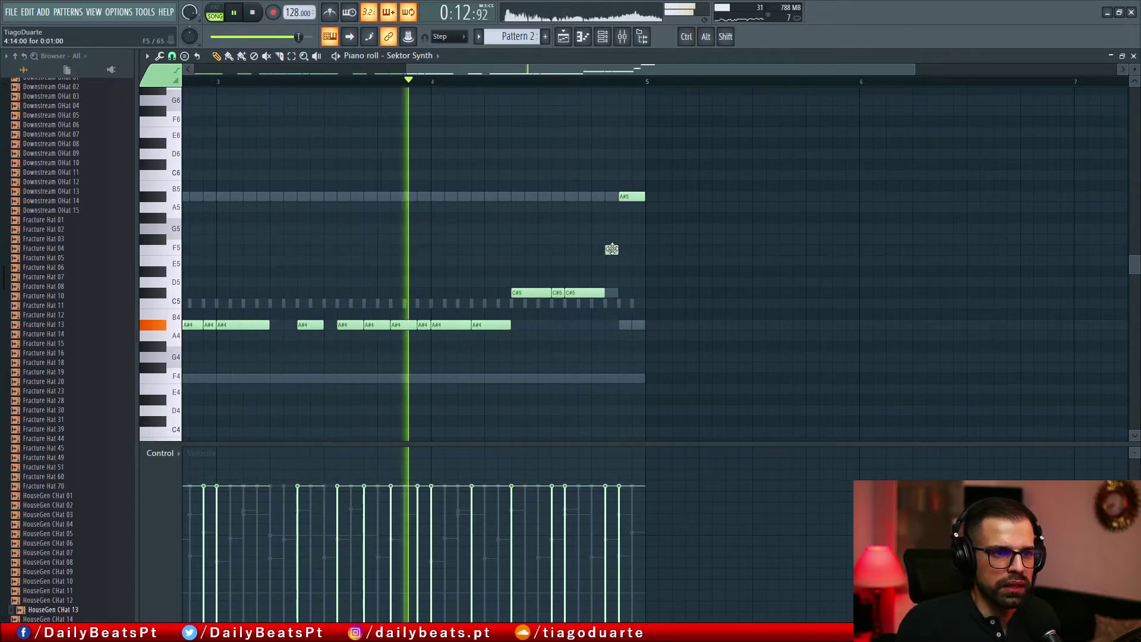
{"action": "left_click", "coordinate": [611, 270]}
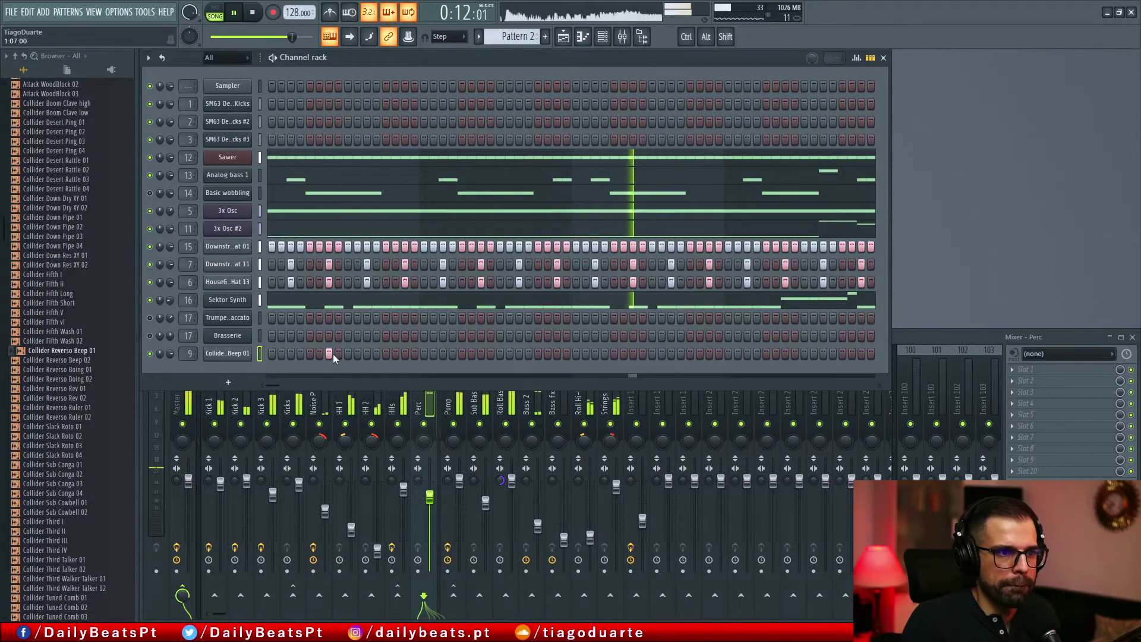
Step: Add a Reverso Beep step and soften the second and third beep velocities
{"action": "left_click", "coordinate": [338, 353]}
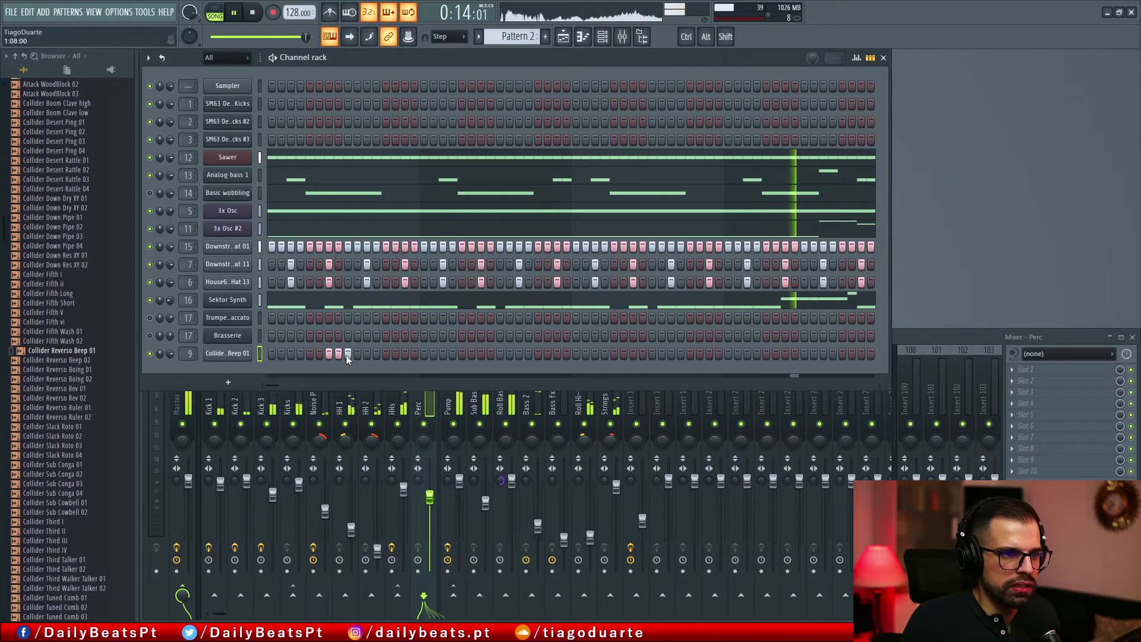
{"action": "key", "text": "alt+g"}
{"action": "mouse_move", "coordinate": [330, 440]}
{"action": "left_mouse_down"}
{"action": "mouse_move", "coordinate": [349, 459]}
{"action": "mouse_move", "coordinate": [352, 432]}
{"action": "left_mouse_up"}
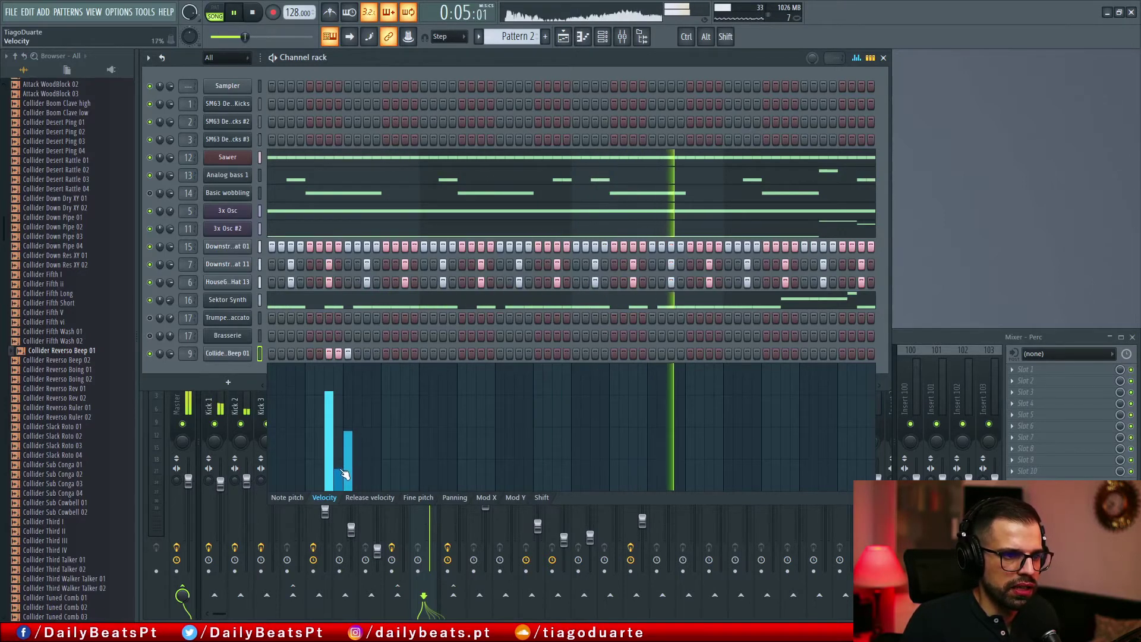
Step: Audition Collider samples and add four steps near the end of the Tuned Comb 03 row
{"action": "left_click", "coordinate": [927, 337]}
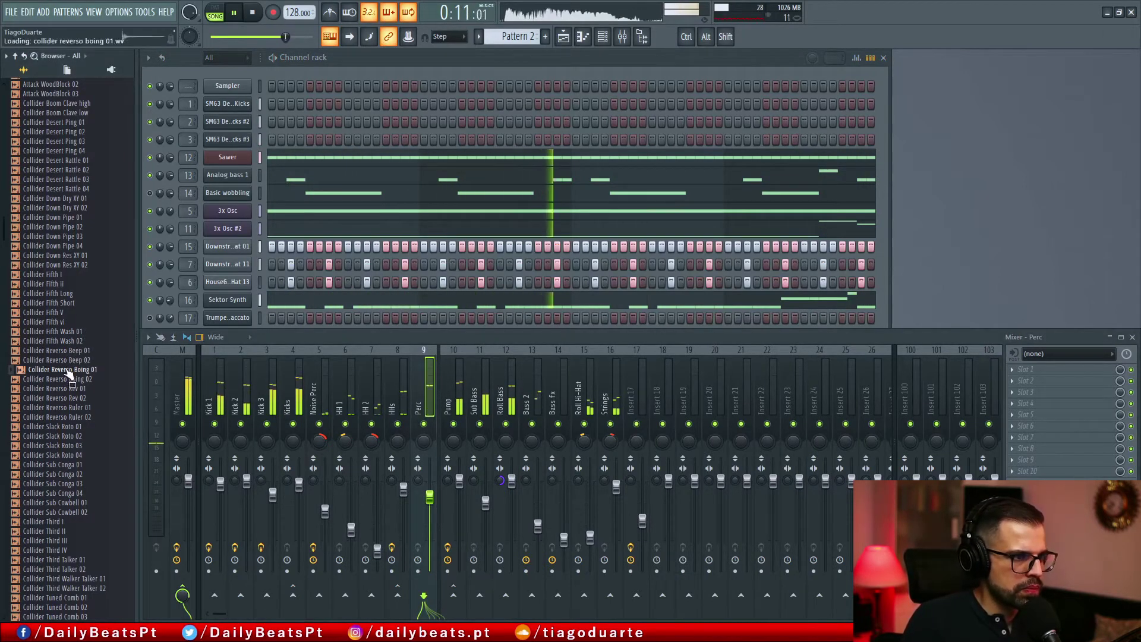
{"action": "left_click", "coordinate": [68, 428]}
{"action": "left_click", "coordinate": [65, 531]}
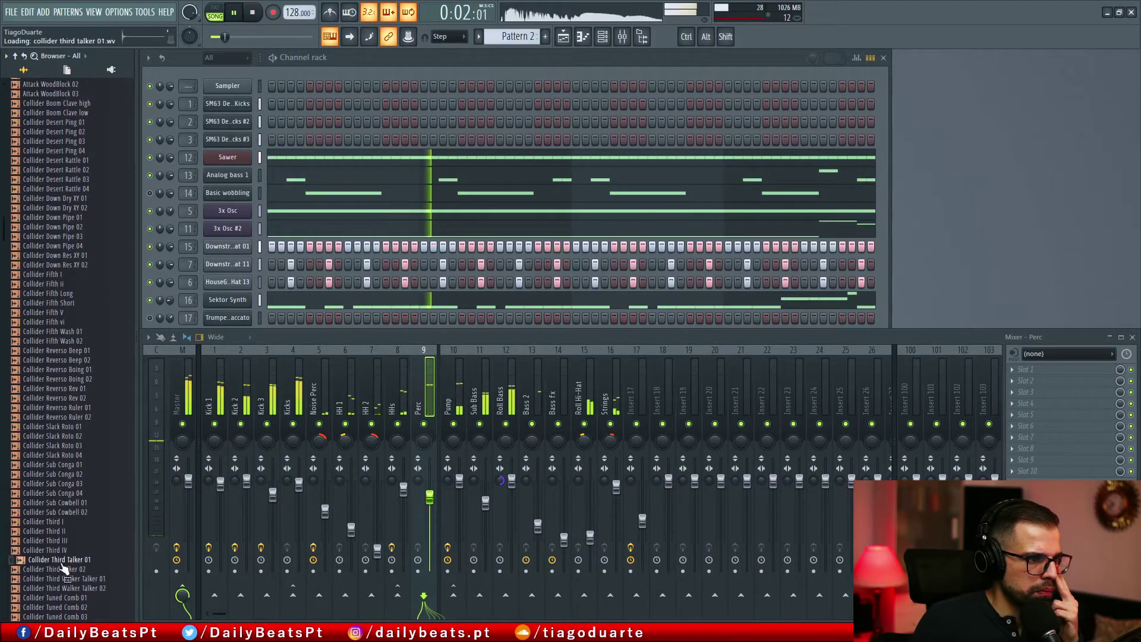
{"action": "left_click", "coordinate": [71, 616]}
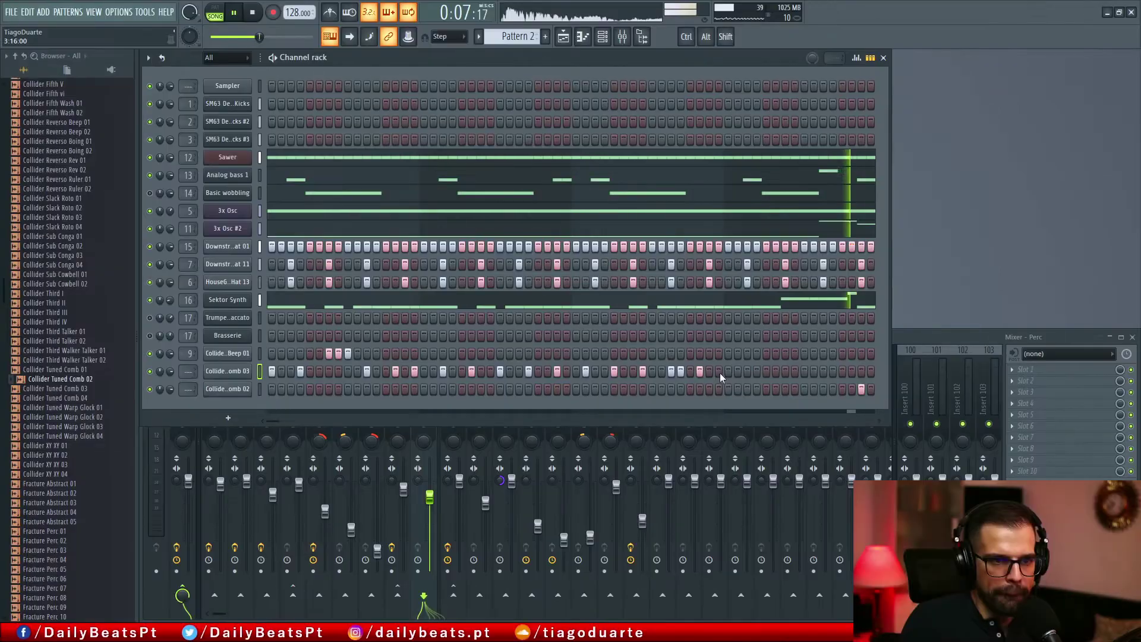
{"action": "left_click", "coordinate": [784, 372]}
{"action": "left_click", "coordinate": [794, 372]}
{"action": "left_click", "coordinate": [823, 372]}
{"action": "left_click", "coordinate": [833, 371]}
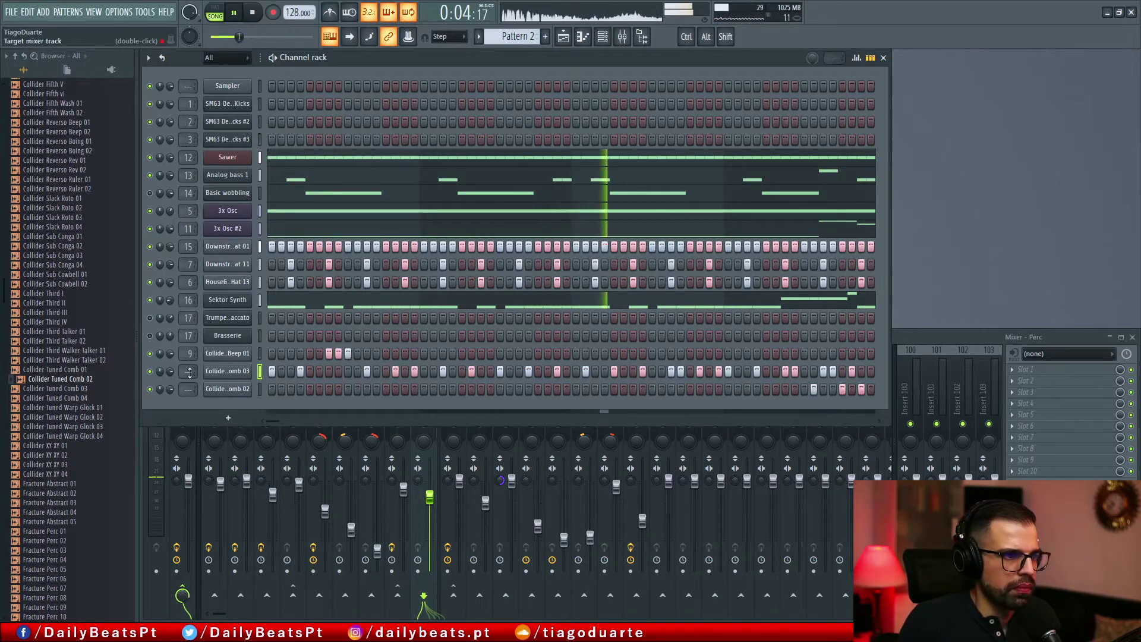
Step: Move the new mixer insert to slot 10 and name it Perc
{"action": "scroll", "coordinate": [189, 372], "scroll_direction": "up", "scroll_amount": 9}
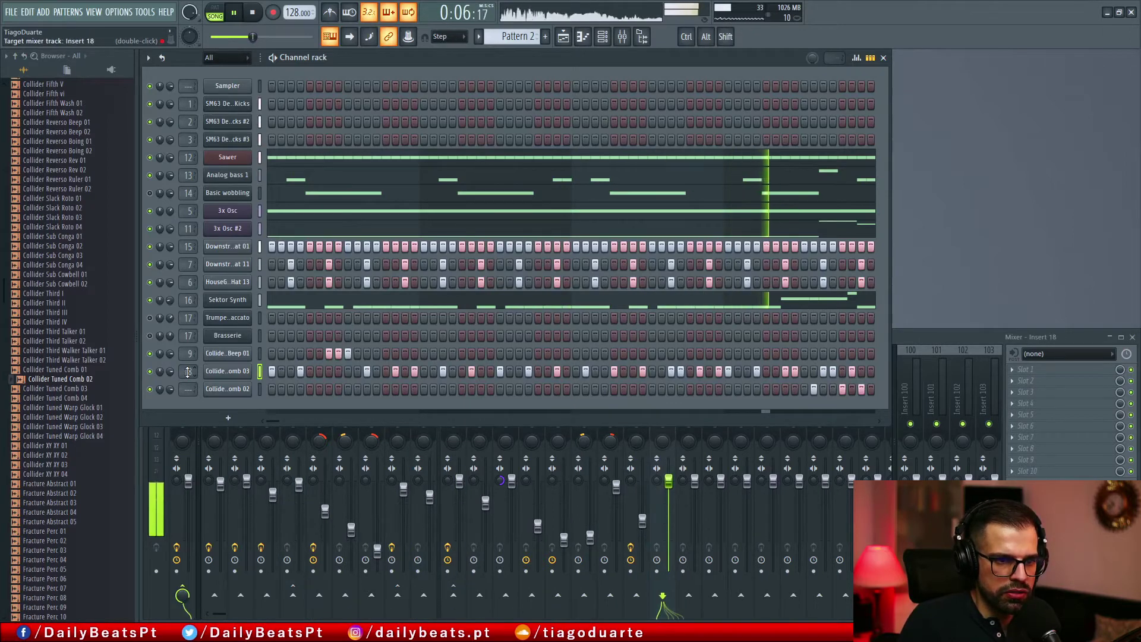
{"action": "scroll", "coordinate": [188, 390], "scroll_direction": "up", "scroll_amount": 18}
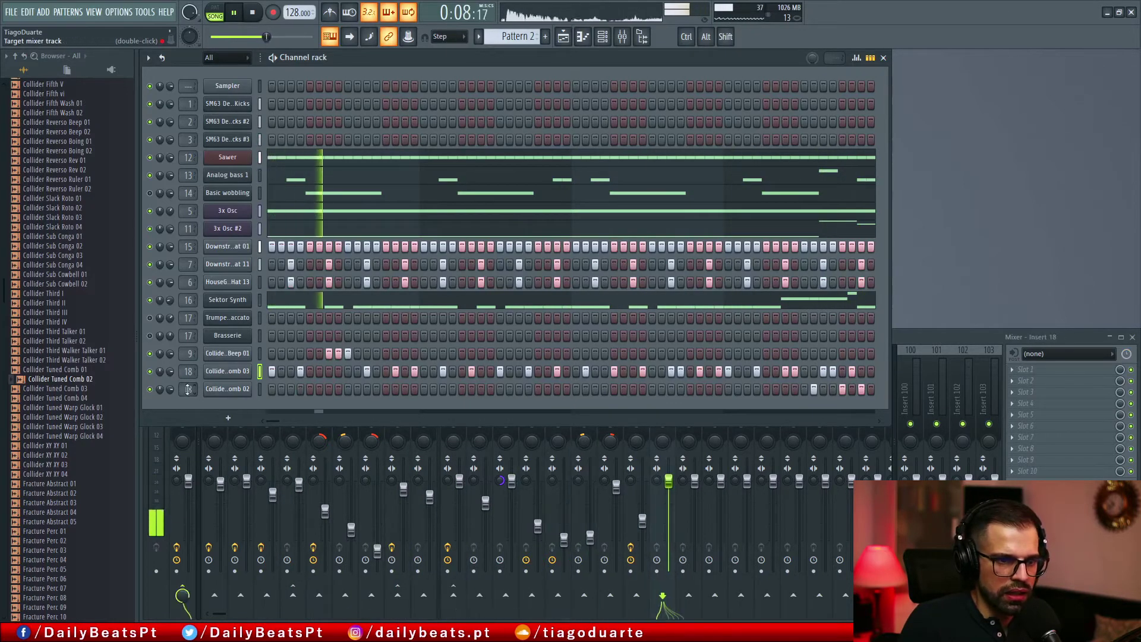
{"action": "left_click", "coordinate": [904, 357]}
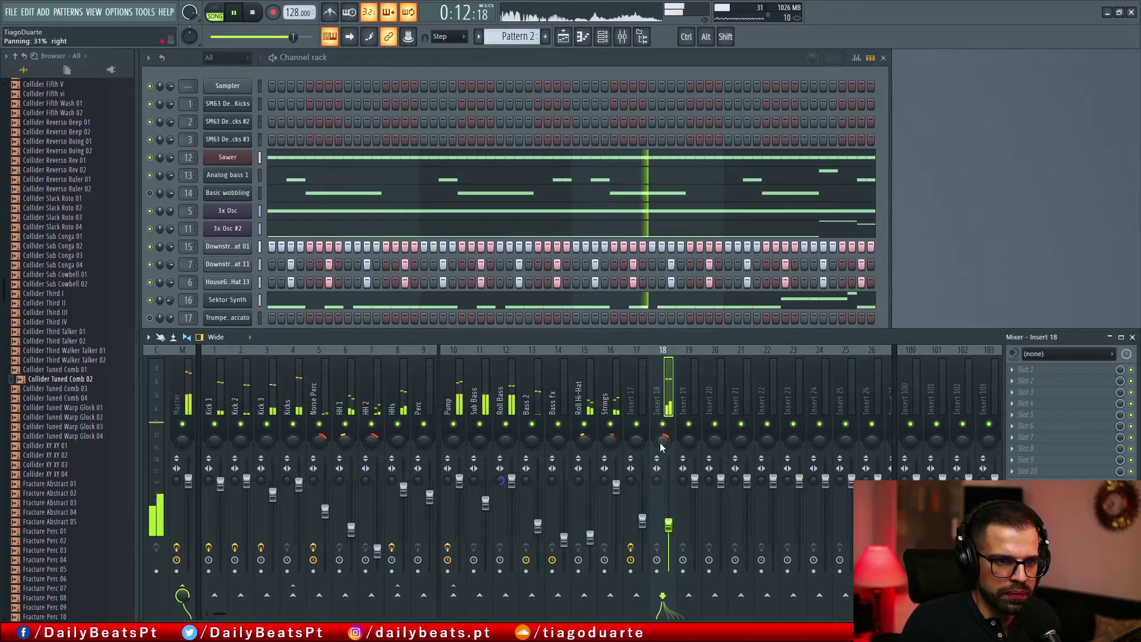
{"action": "key", "text": "alt+Left"}
{"action": "key", "text": "alt+Left"}
{"action": "key", "text": "alt+Left"}
{"action": "key", "text": "alt+Left"}
{"action": "key", "text": "alt+Left"}
{"action": "key", "text": "alt+Left"}
{"action": "key", "text": "alt+Left"}
{"action": "key", "text": "alt+Left"}
{"action": "key", "text": "alt+Left"}
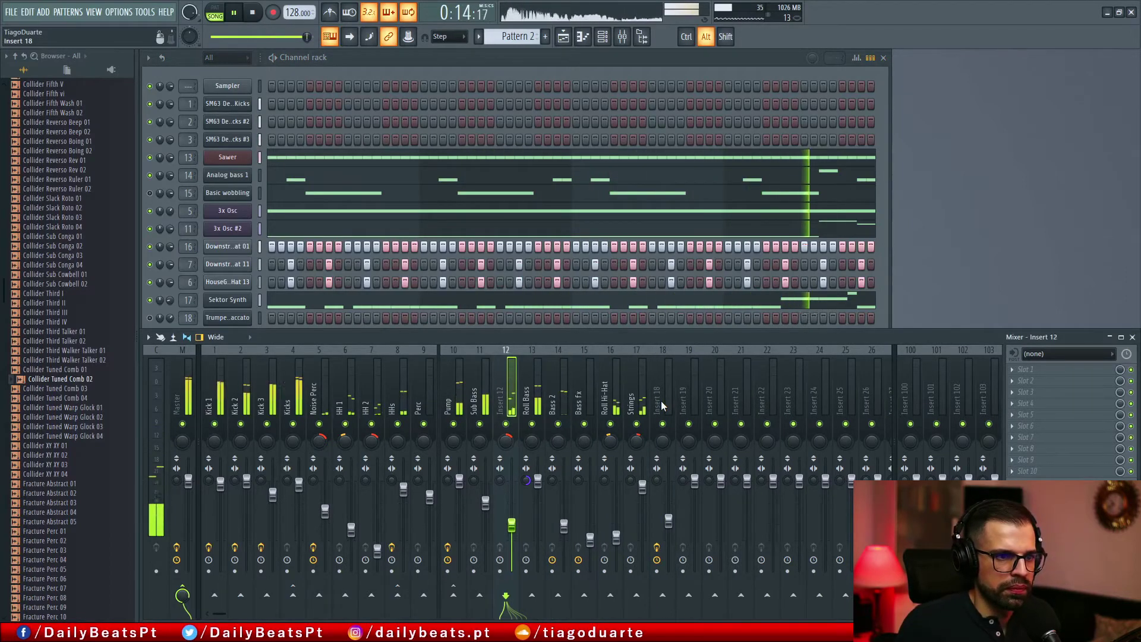
{"action": "key", "text": "alt+Right"}
{"action": "key", "text": "F2"}
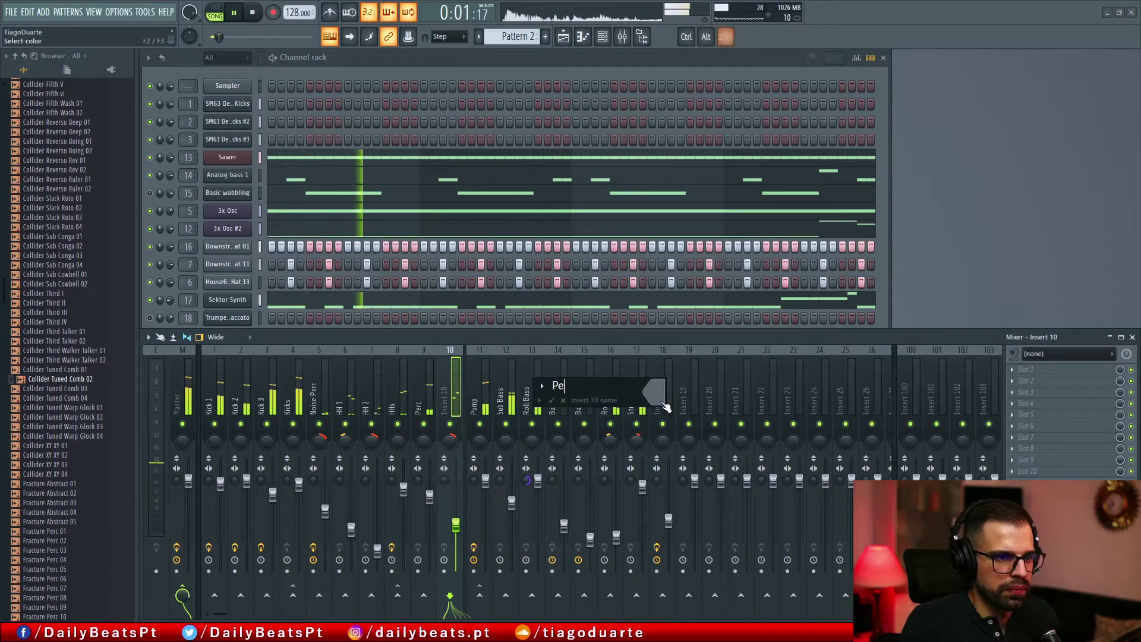
{"action": "type", "text": "Perc"}
{"action": "key", "text": "Return"}
Step: Add Soundgoodizer to the Perc insert's first effect slot
{"action": "left_click", "coordinate": [1023, 369]}
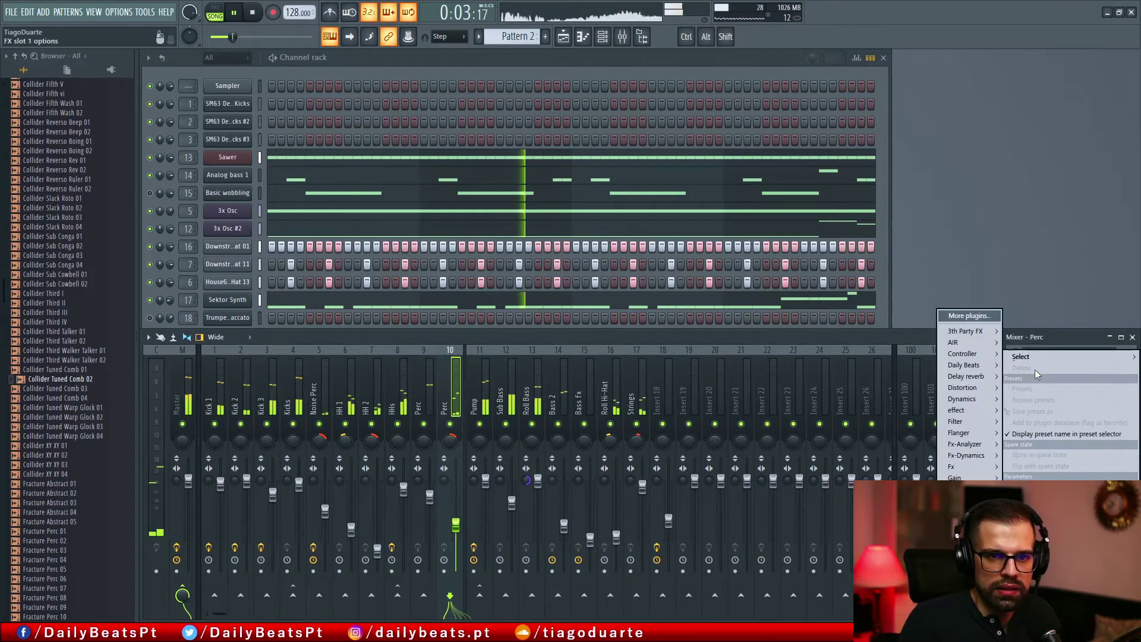
{"action": "mouse_move", "coordinate": [972, 401]}
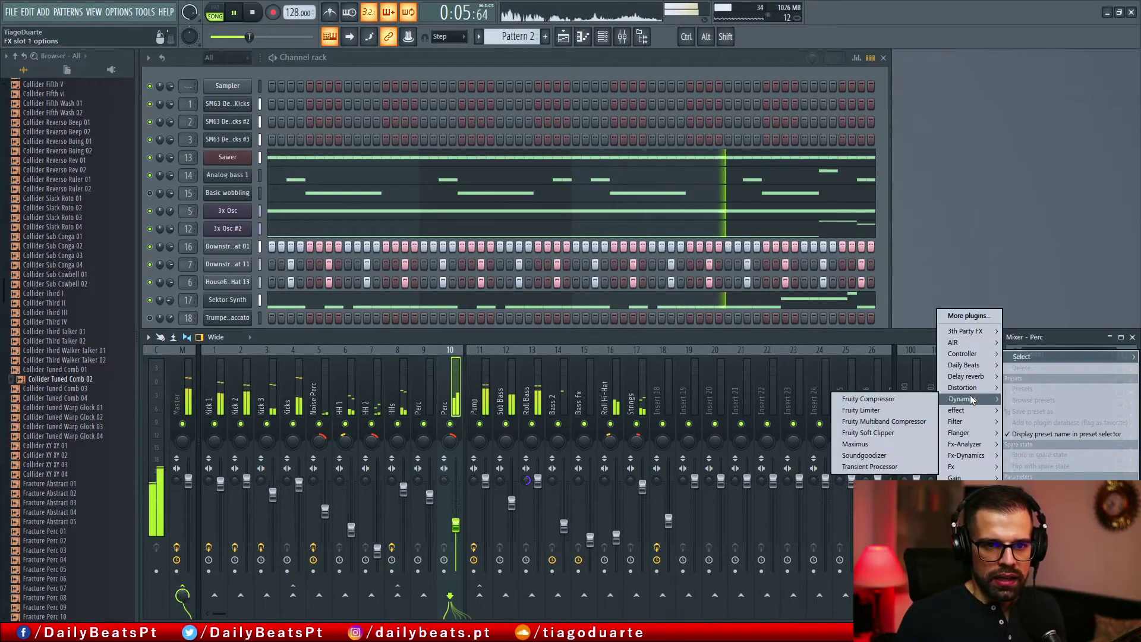
{"action": "left_click", "coordinate": [866, 455]}
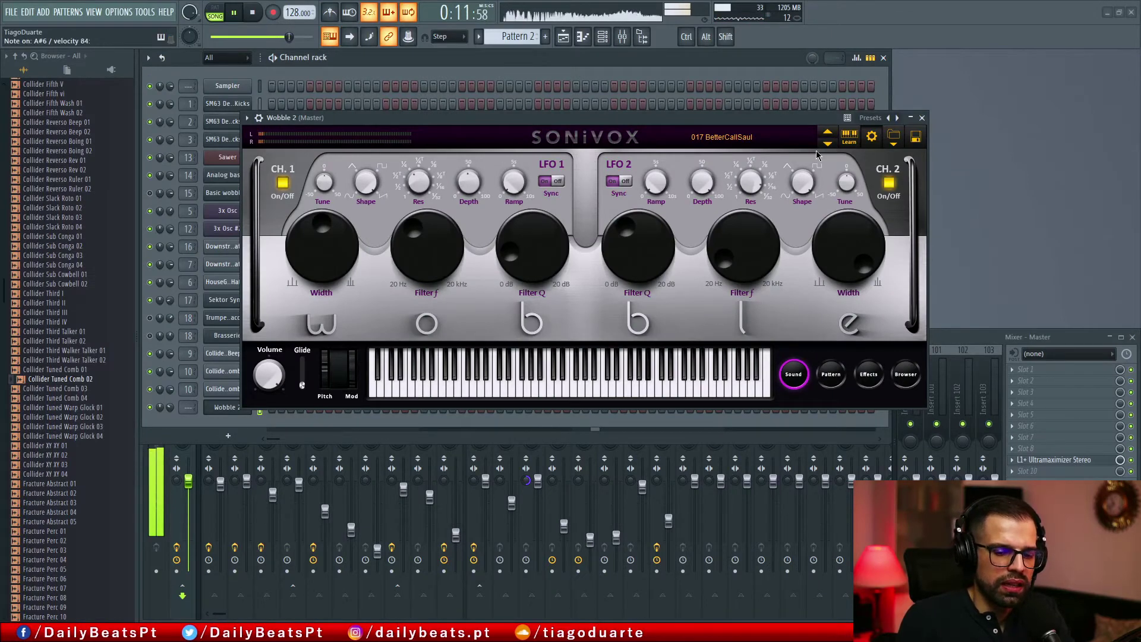
Step: Draw a long A#6 Wobble 2 note lasting to bar 5 and route Wobble 2 to Insert 19
{"action": "left_click", "coordinate": [926, 118]}
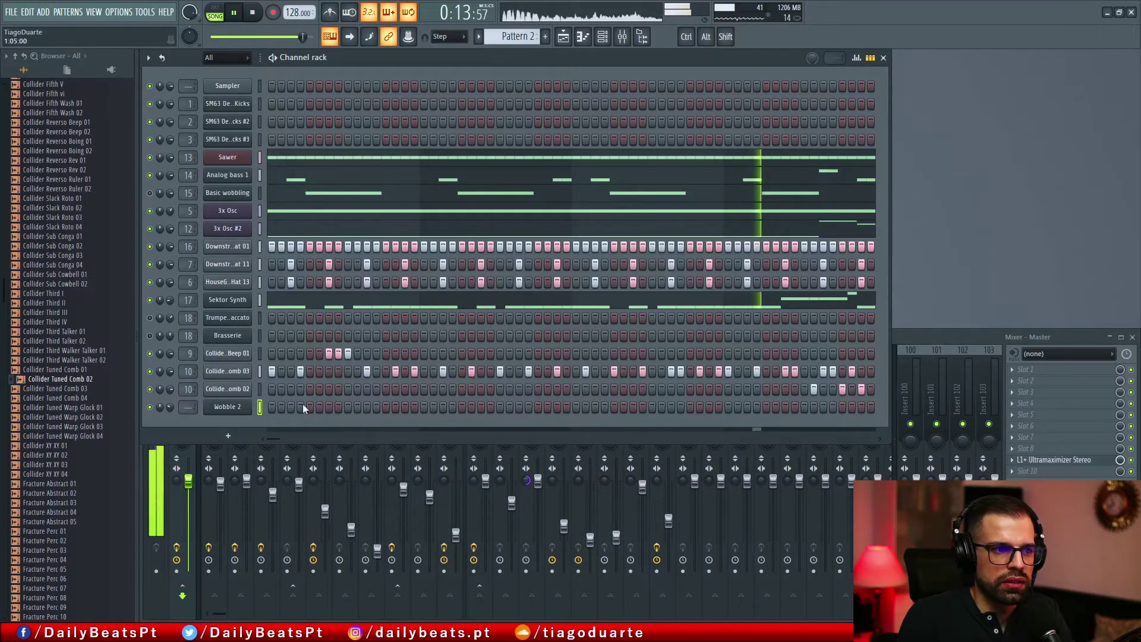
{"action": "right_click", "coordinate": [208, 406]}
{"action": "left_click", "coordinate": [249, 406]}
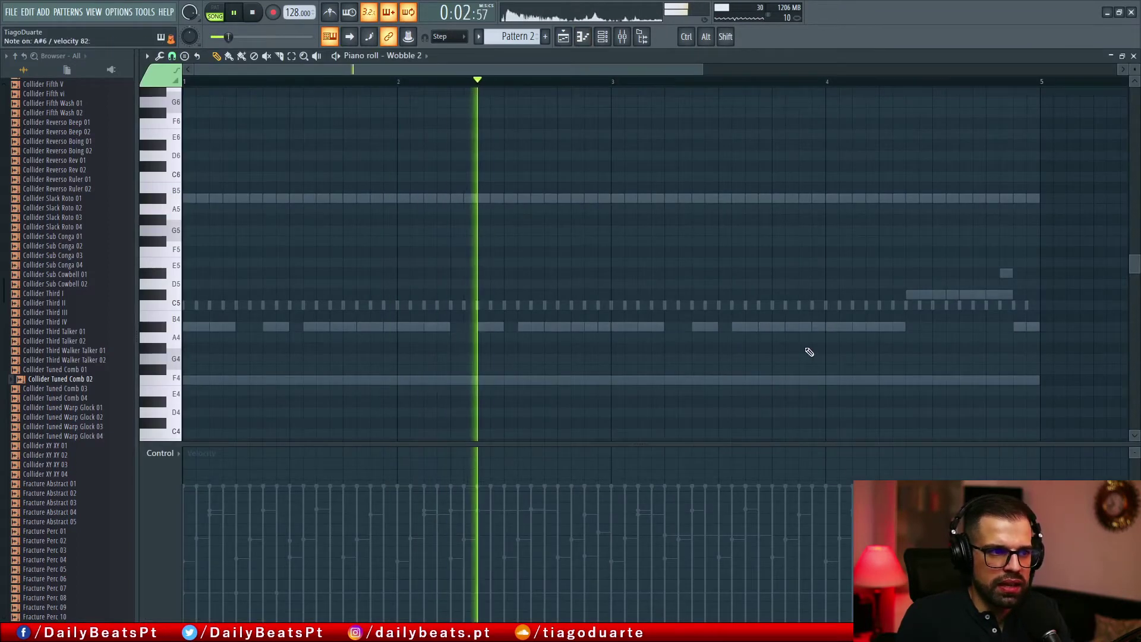
{"action": "scroll", "coordinate": [820, 339], "scroll_direction": "up", "scroll_amount": 4}
{"action": "left_click", "coordinate": [991, 230]}
{"action": "left_click_drag", "start_coordinate": [1011, 230], "coordinate": [1040, 230]}
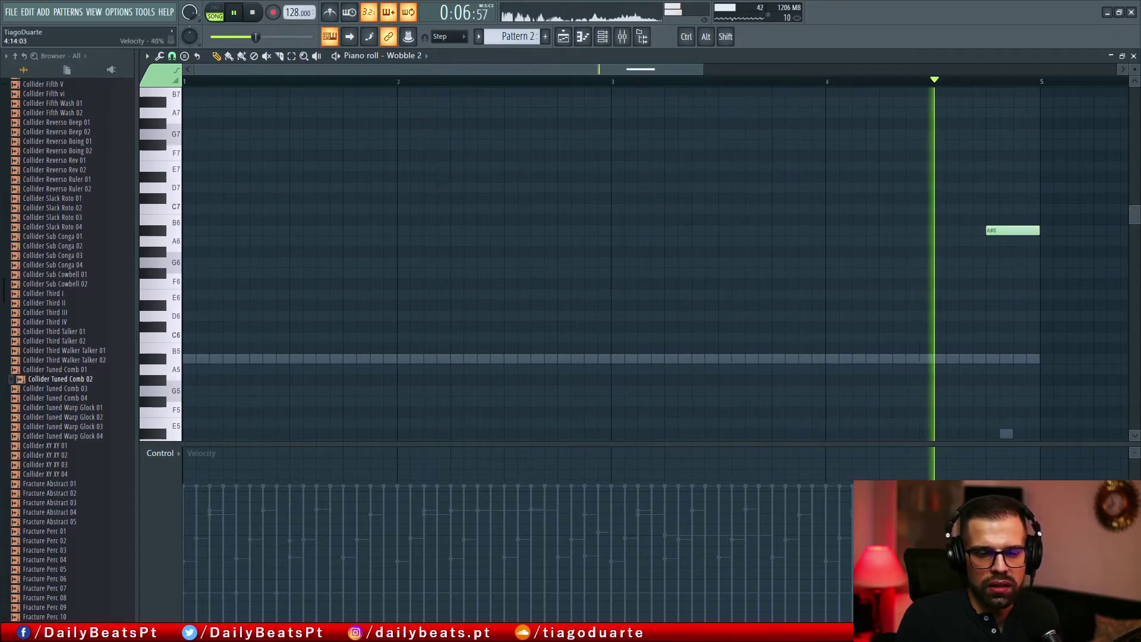
{"action": "key", "text": "F7"}
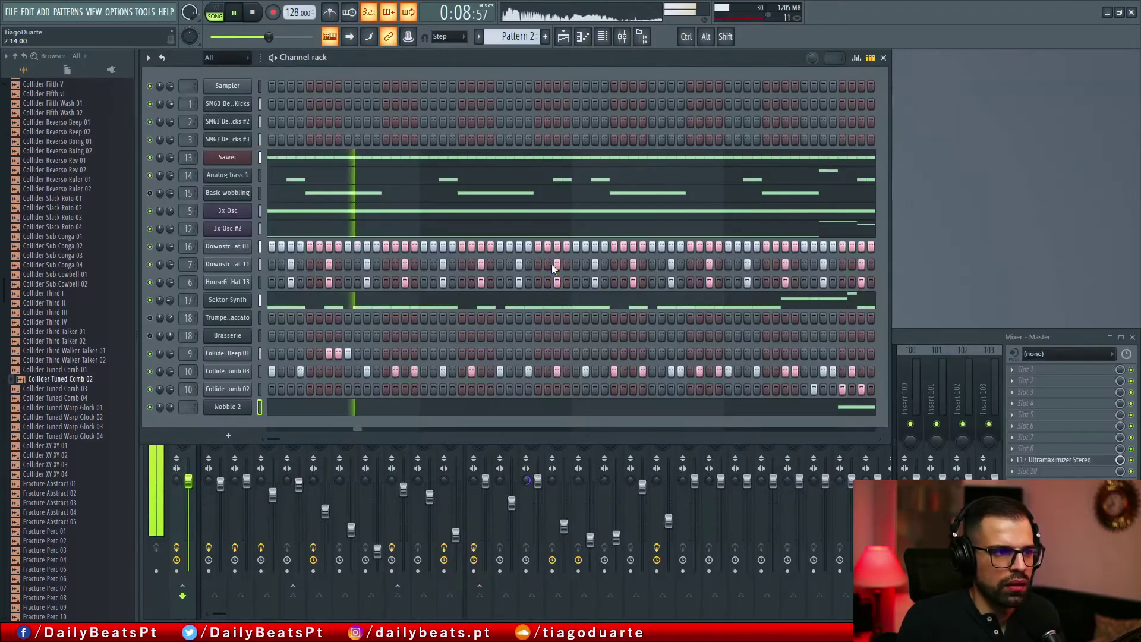
{"action": "left_click_drag", "start_coordinate": [192, 409], "coordinate": [192, 380]}
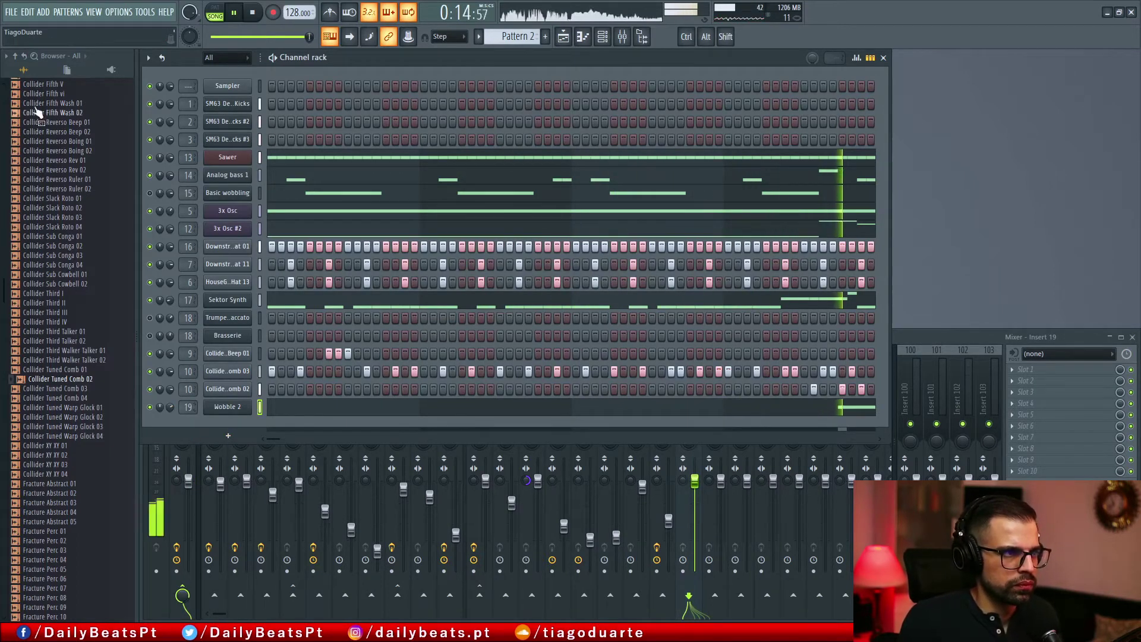
Step: Add another Wobble 2 channel and paste the melody onto the trumpet channel
{"action": "left_click", "coordinate": [227, 436]}
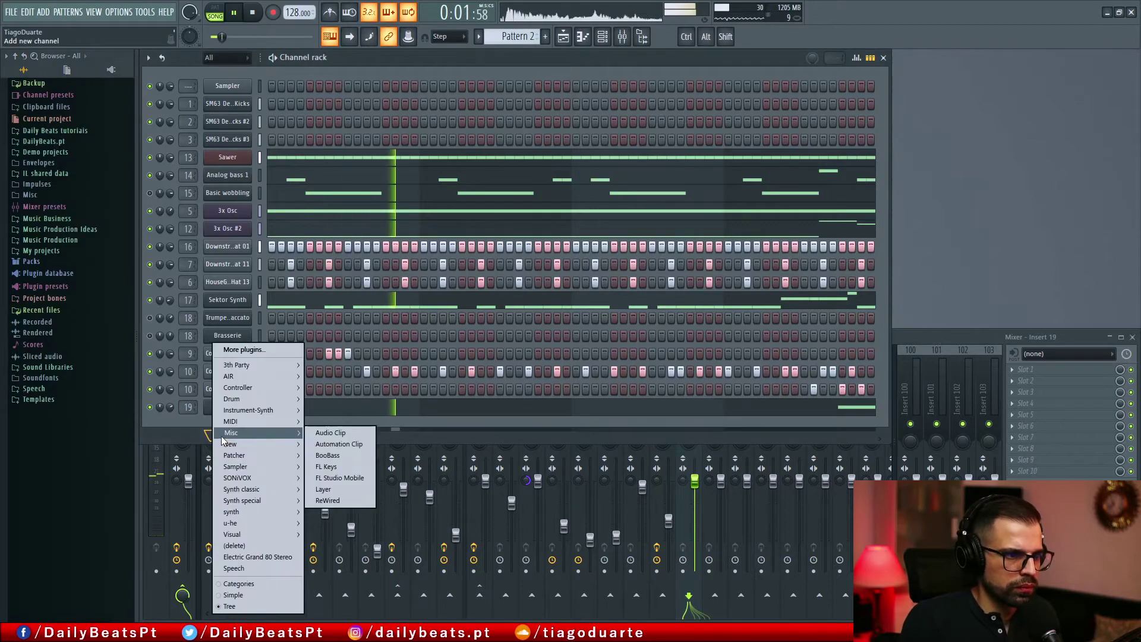
{"action": "mouse_move", "coordinate": [249, 478]}
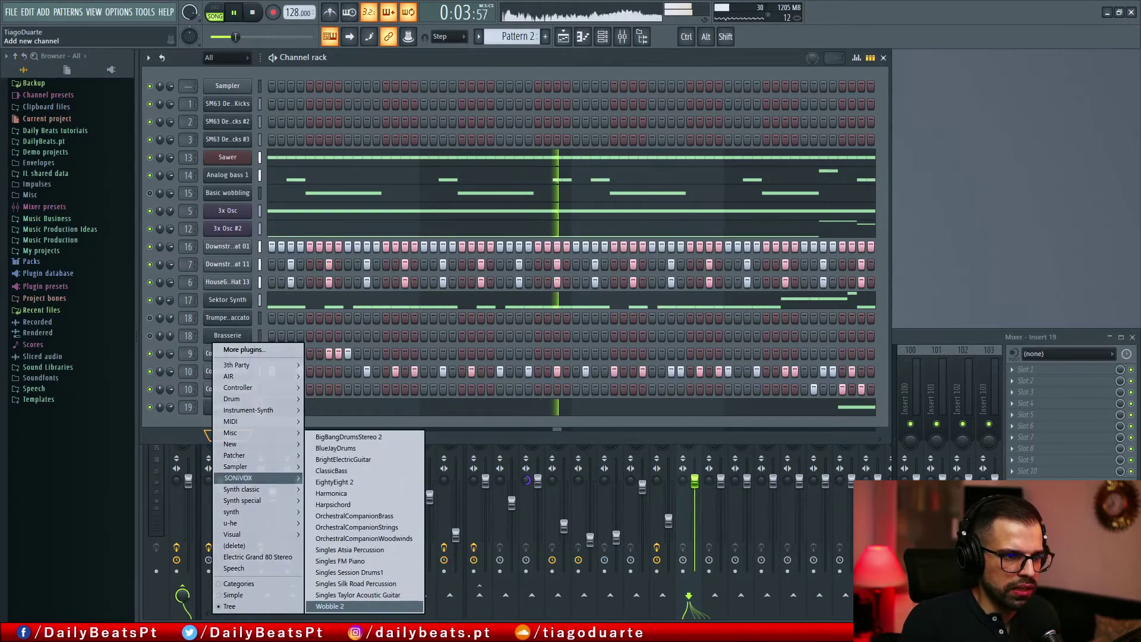
{"action": "left_click", "coordinate": [333, 606]}
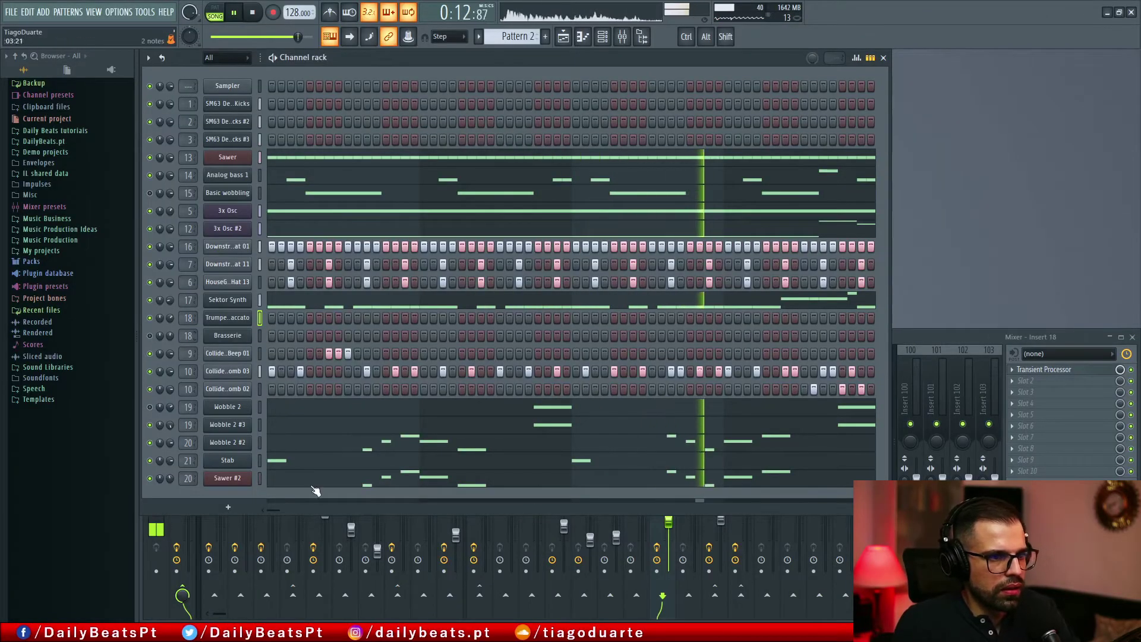
{"action": "key", "text": "ctrl+v"}
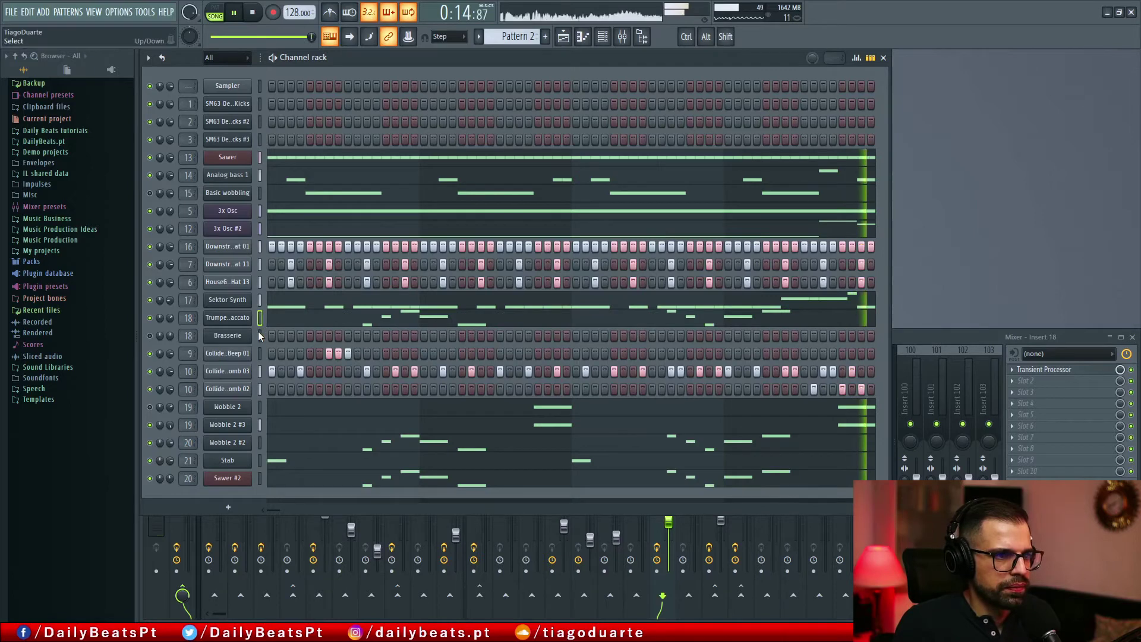
Step: Paste the melody onto the Brasserie channel and check its notes in the piano roll
{"action": "left_click", "coordinate": [260, 335]}
{"action": "key", "text": "ctrl+v"}
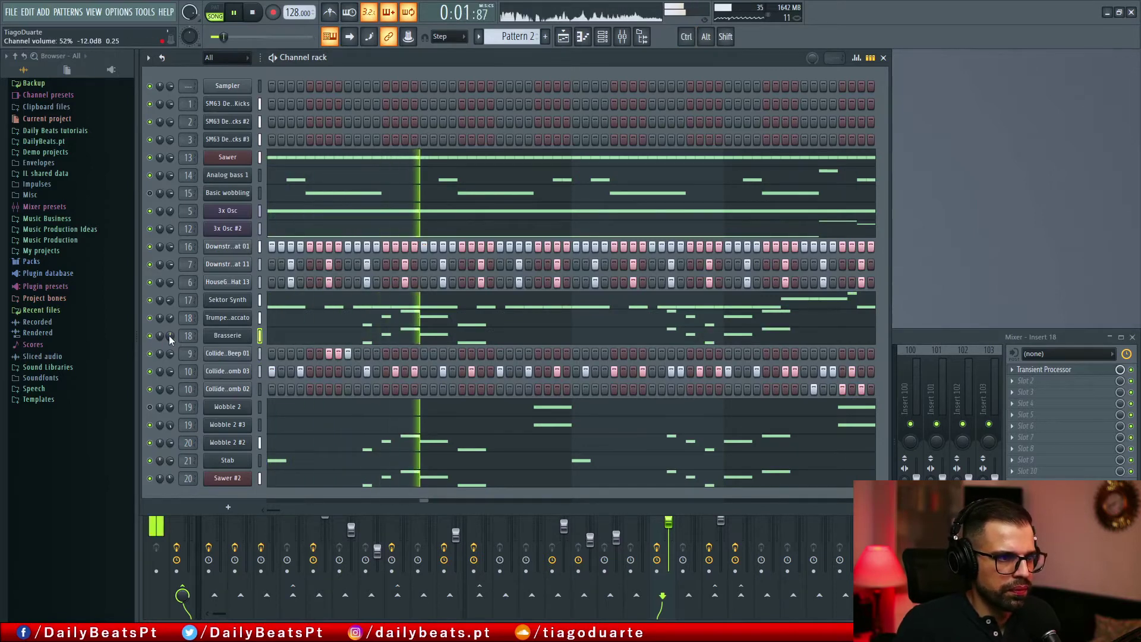
{"action": "key", "text": "F7"}
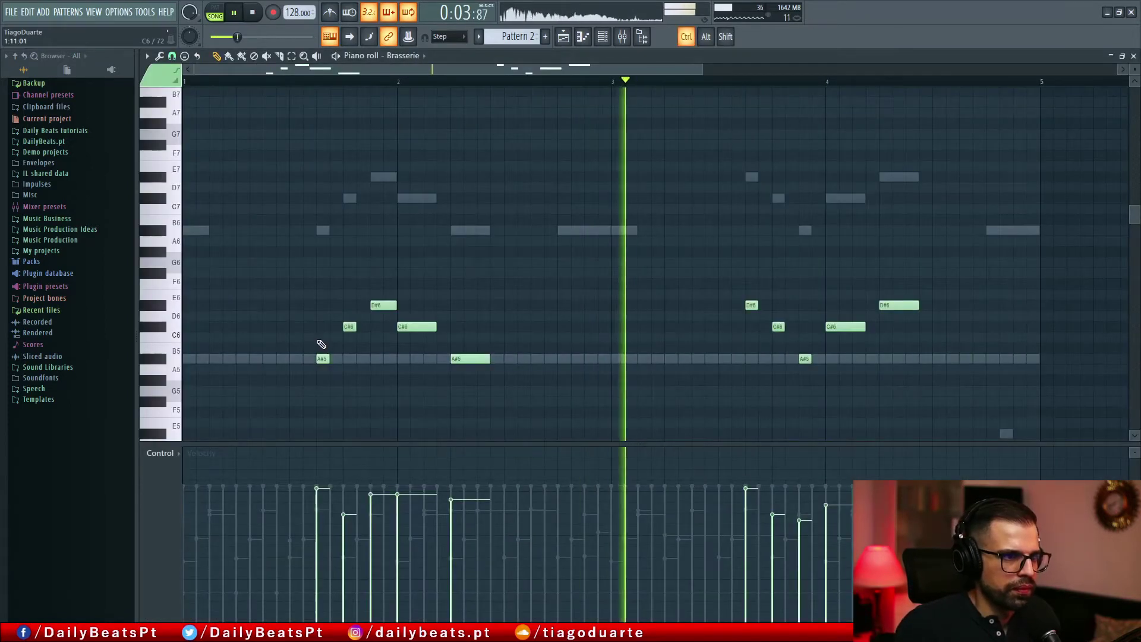
{"action": "scroll", "coordinate": [416, 329], "scroll_direction": "down", "scroll_amount": 4}
{"action": "scroll", "coordinate": [415, 326], "scroll_direction": "up", "scroll_amount": 2}
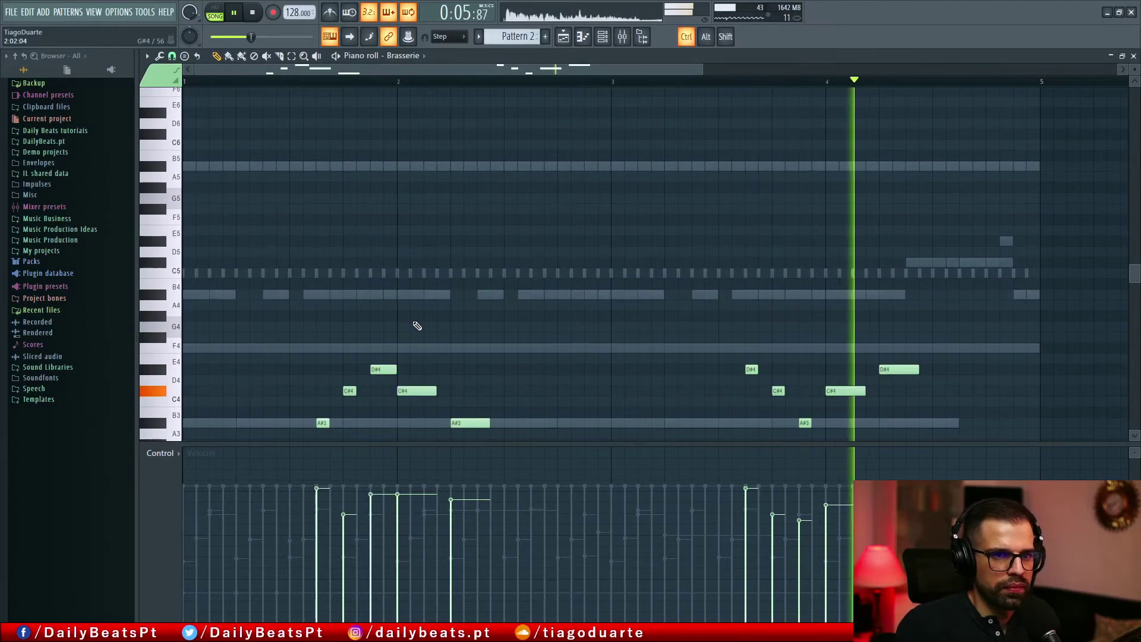
{"action": "scroll", "coordinate": [415, 326], "scroll_direction": "down", "scroll_amount": 4}
{"action": "key", "text": "F7"}
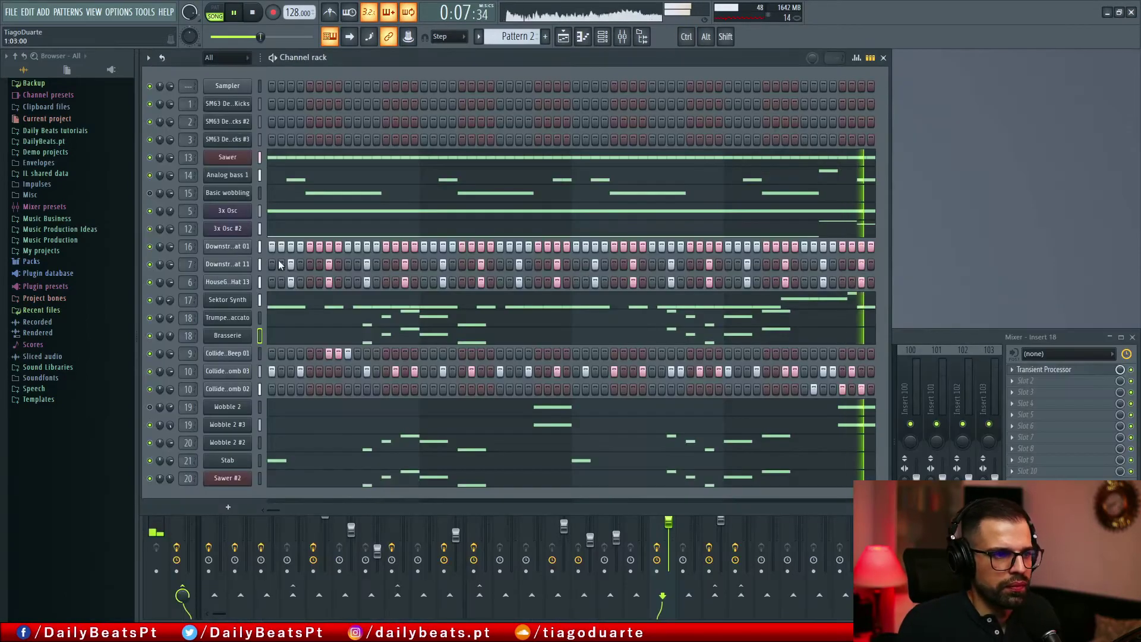
Step: Audition FLEX presets on Brasserie: Brassiana, Brassoon, Horn Machine and JOBX
{"action": "left_click", "coordinate": [227, 335]}
{"action": "left_click", "coordinate": [634, 326]}
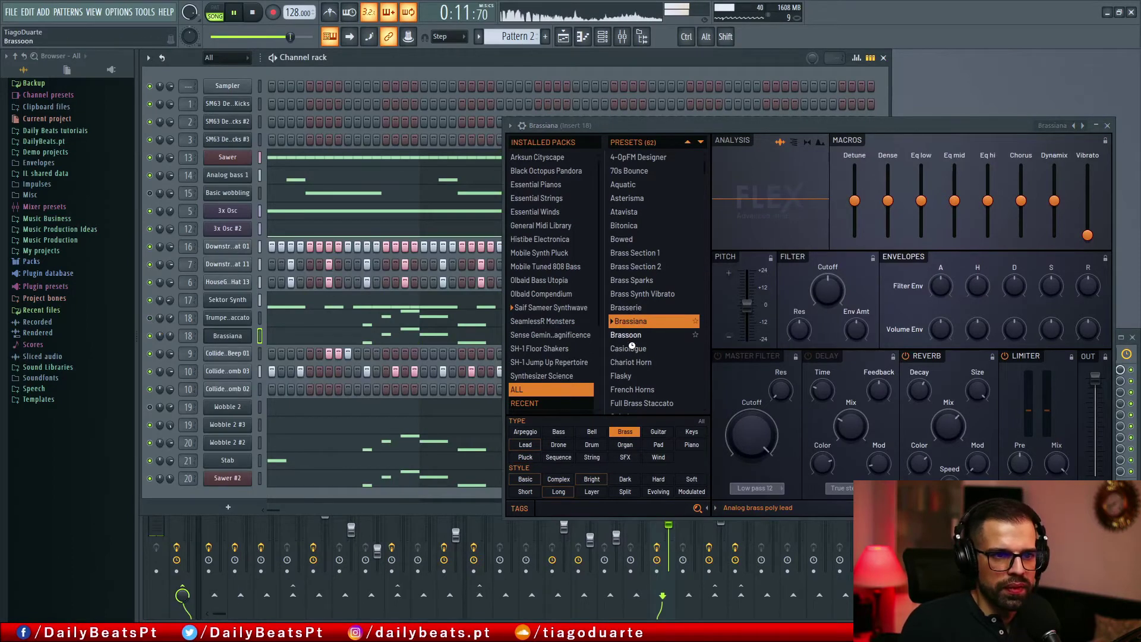
{"action": "left_click", "coordinate": [627, 335]}
{"action": "scroll", "coordinate": [652, 321], "scroll_direction": "down", "scroll_amount": 4}
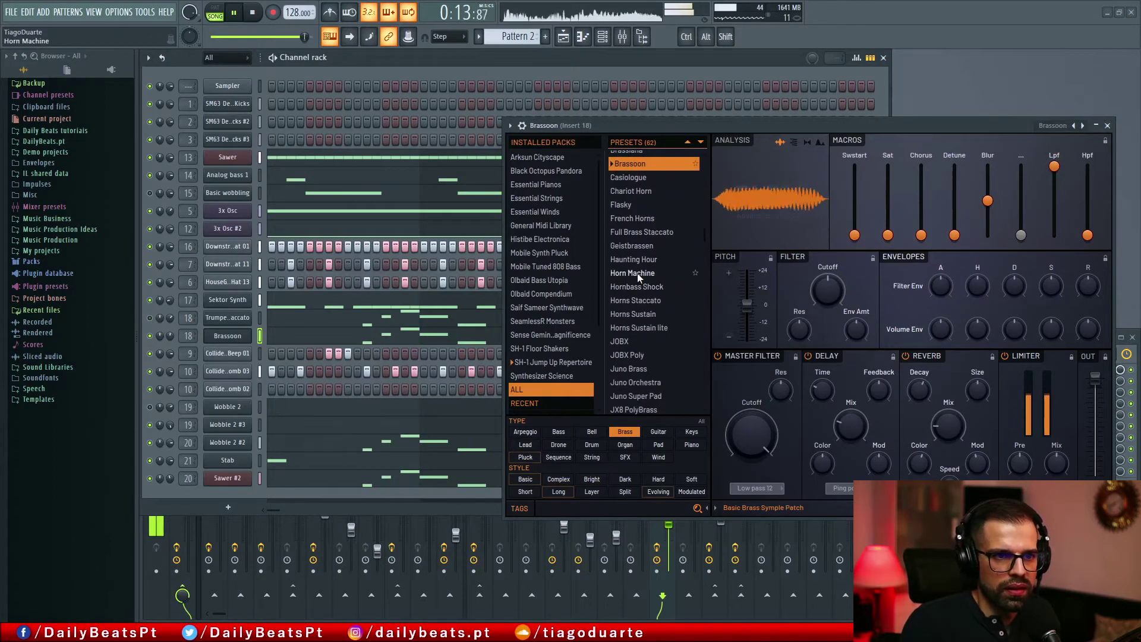
{"action": "left_click", "coordinate": [637, 273]}
{"action": "scroll", "coordinate": [639, 285], "scroll_direction": "down", "scroll_amount": 2}
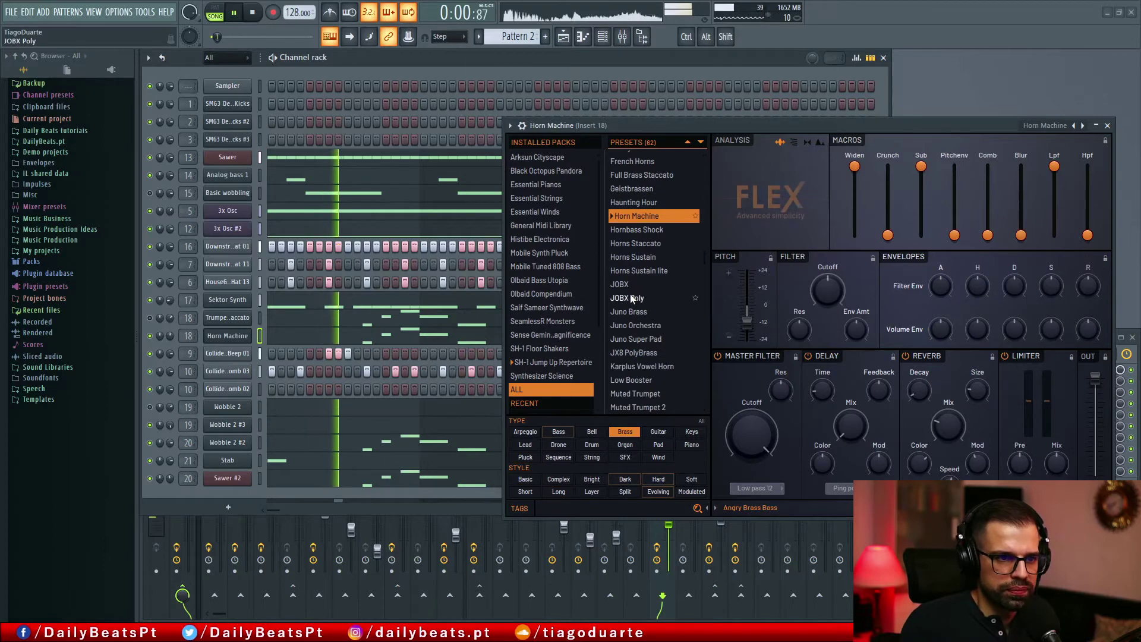
{"action": "left_click", "coordinate": [628, 285]}
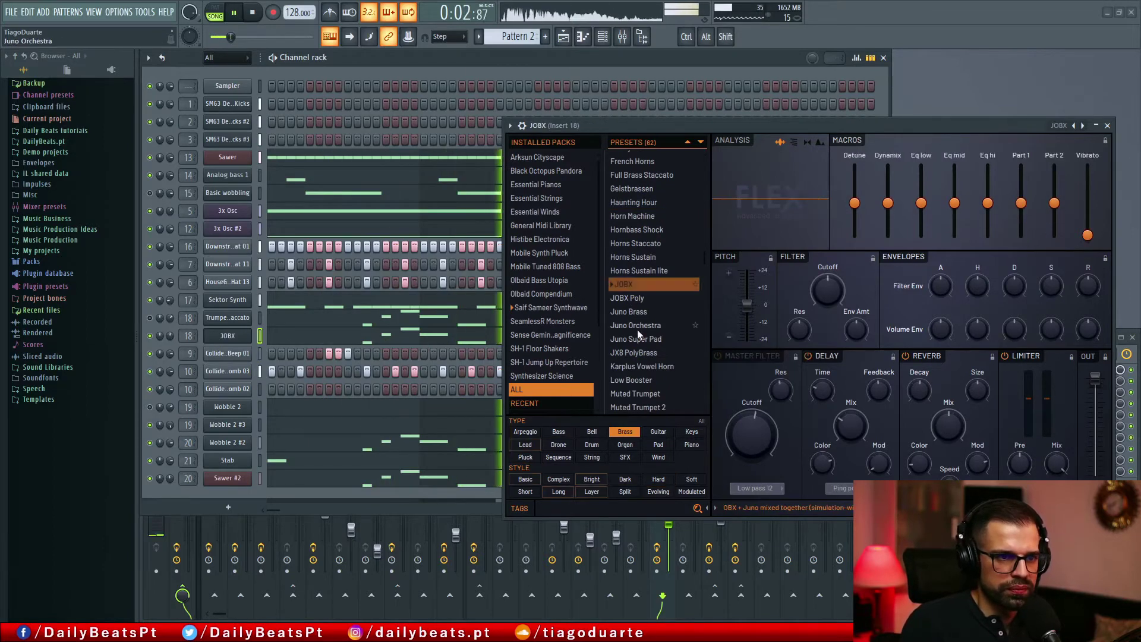
Step: Keep auditioning FLEX presets: Low Booster, Juno Super Pad, JX8 PolyBrass and Orch Horns
{"action": "scroll", "coordinate": [637, 329], "scroll_direction": "down", "scroll_amount": 3}
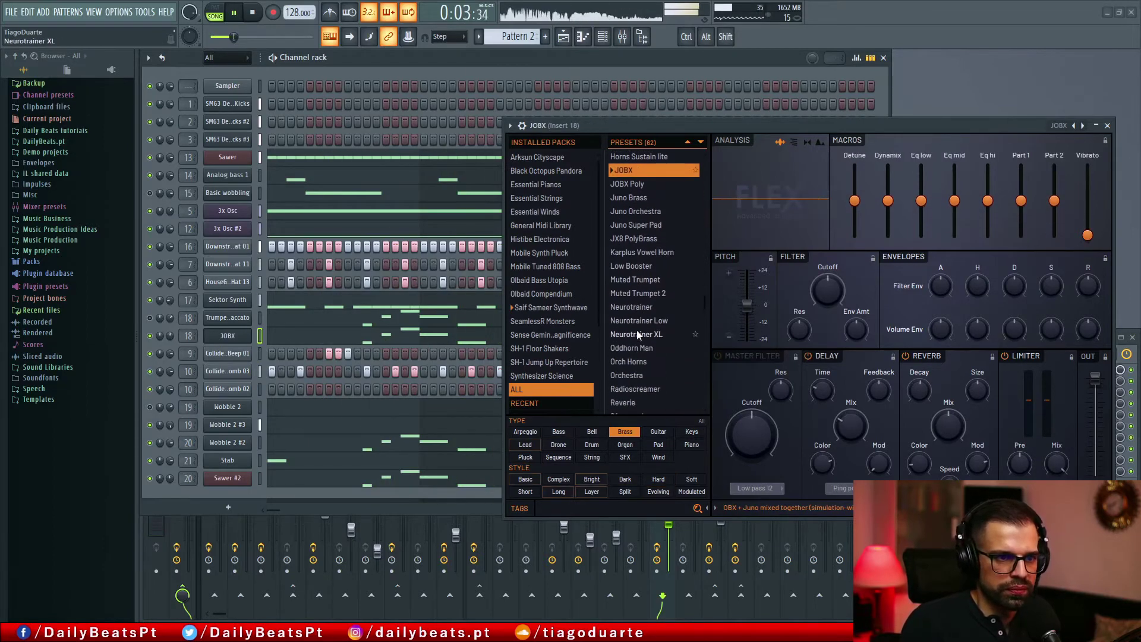
{"action": "left_click", "coordinate": [645, 265]}
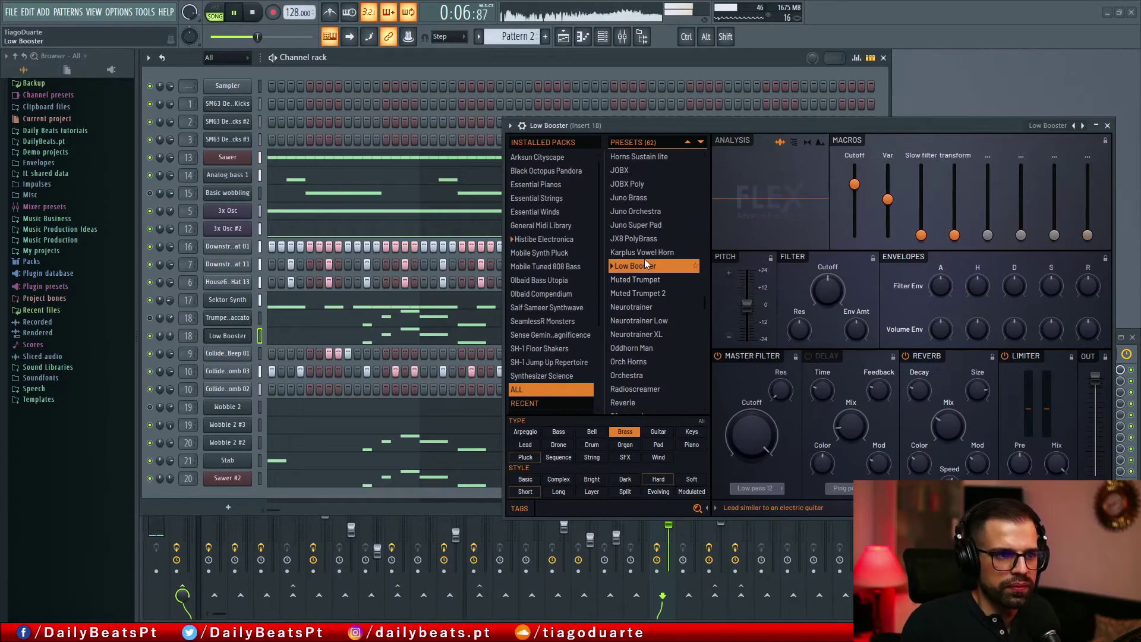
{"action": "left_click", "coordinate": [636, 225]}
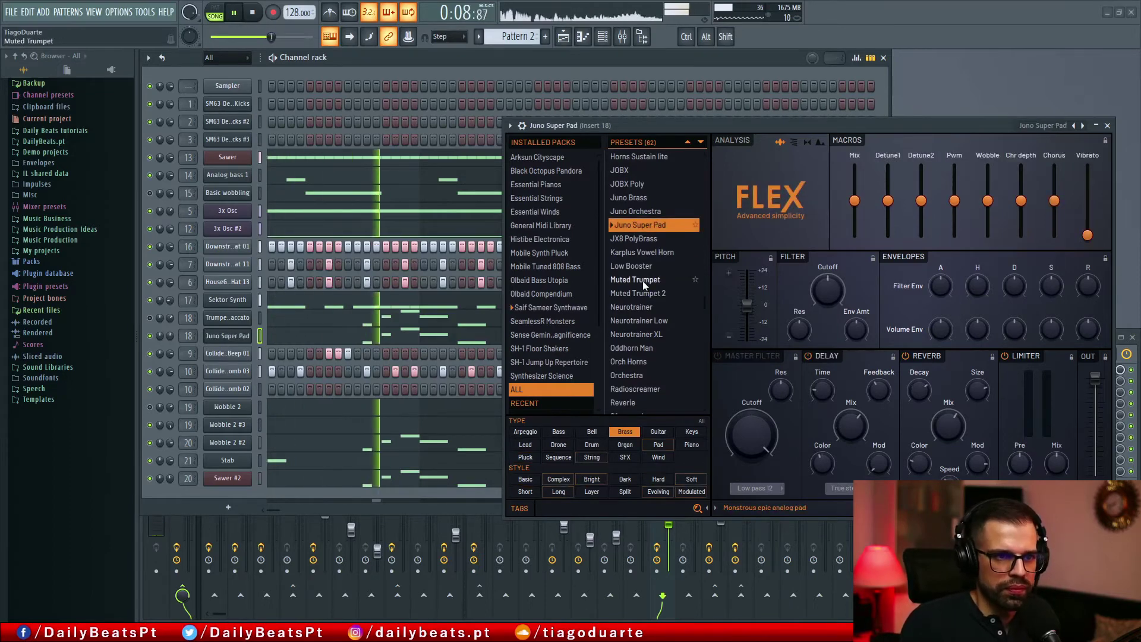
{"action": "left_click", "coordinate": [633, 239]}
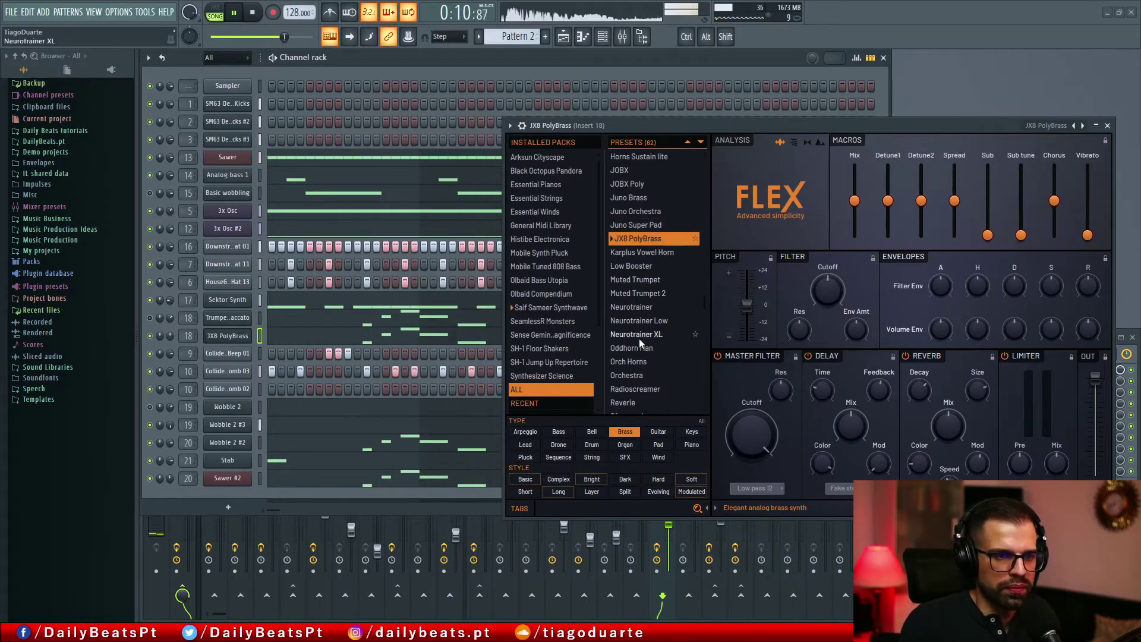
{"action": "scroll", "coordinate": [639, 338], "scroll_direction": "down", "scroll_amount": 4}
{"action": "left_click", "coordinate": [632, 304]}
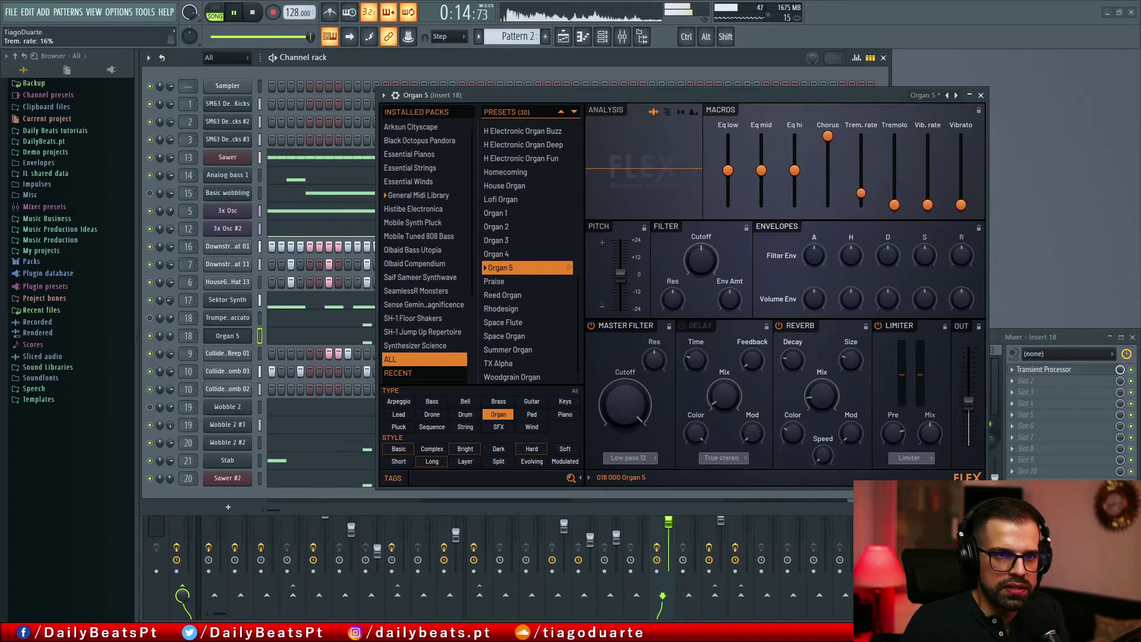
Step: Raise the organ's tremolo rate and tremolo amount, and boost its master volume
{"action": "left_click_drag", "start_coordinate": [861, 170], "coordinate": [861, 165]}
{"action": "left_click_drag", "start_coordinate": [894, 205], "coordinate": [895, 197]}
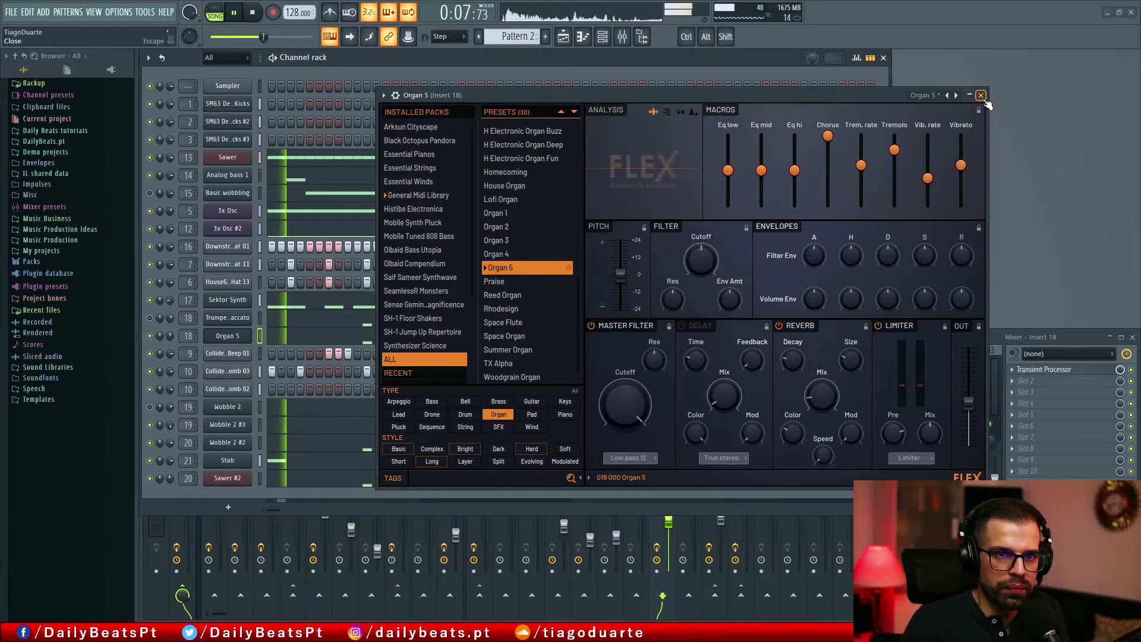
{"action": "left_click_drag", "start_coordinate": [262, 36], "coordinate": [273, 37]}
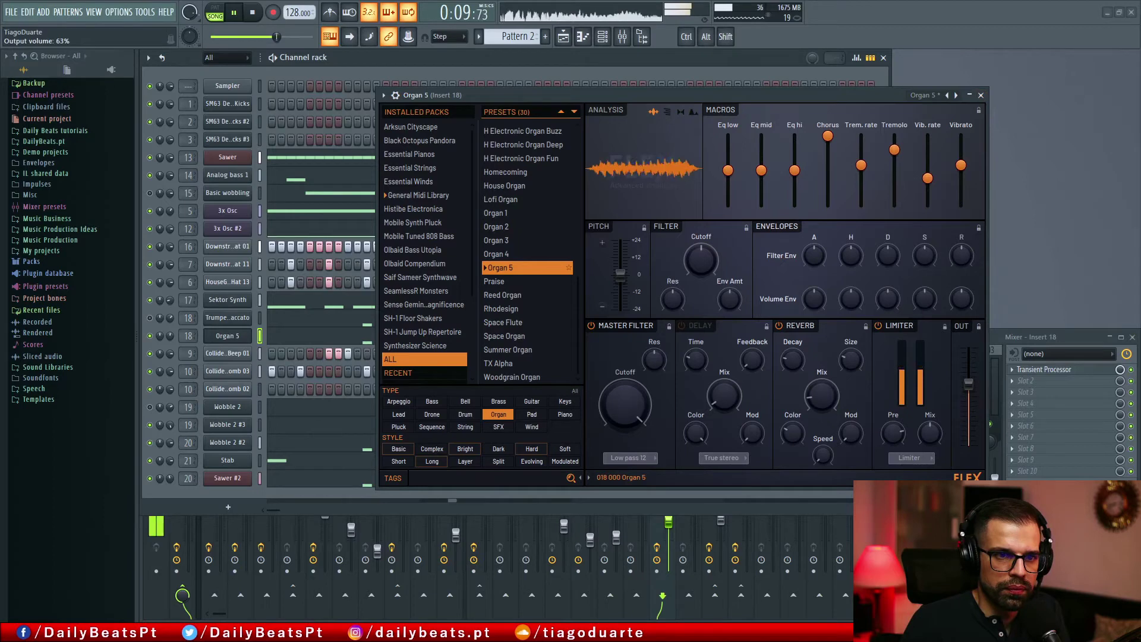
{"action": "left_click", "coordinate": [980, 96]}
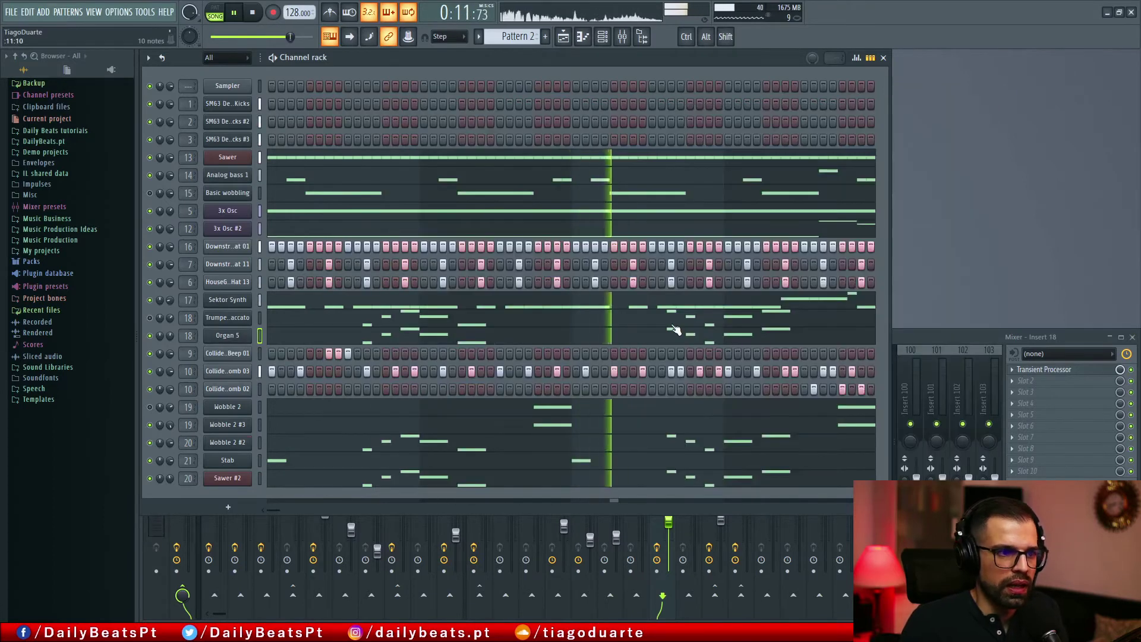
Step: Name mixer insert 18 'Organ'
{"action": "left_click", "coordinate": [967, 337]}
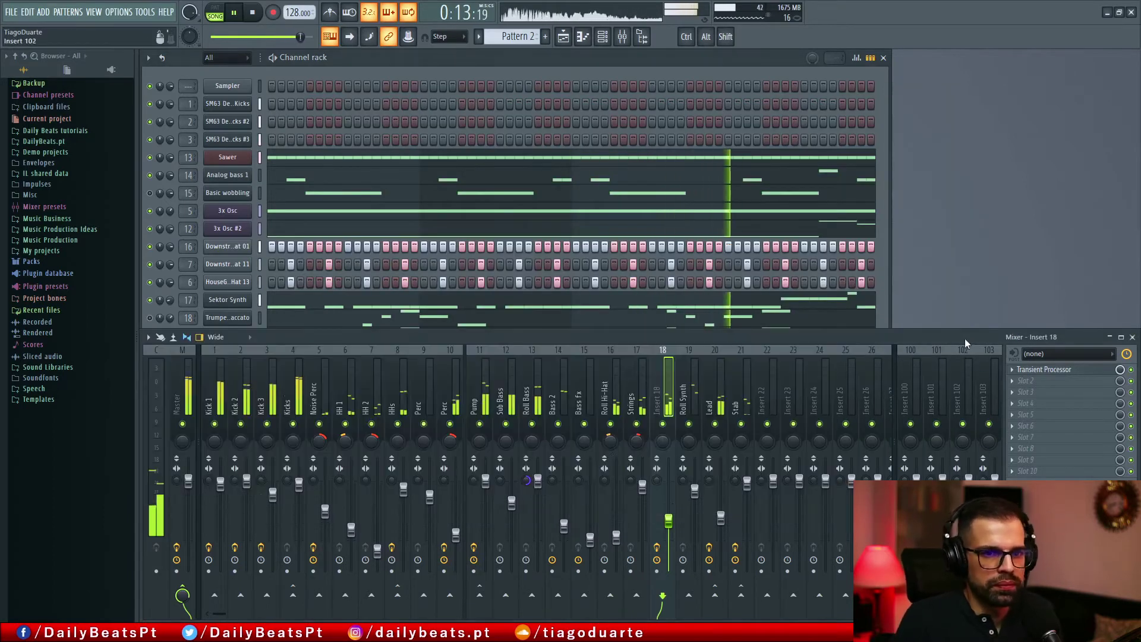
{"action": "double_click", "coordinate": [656, 398]}
{"action": "type", "text": "Orga"}
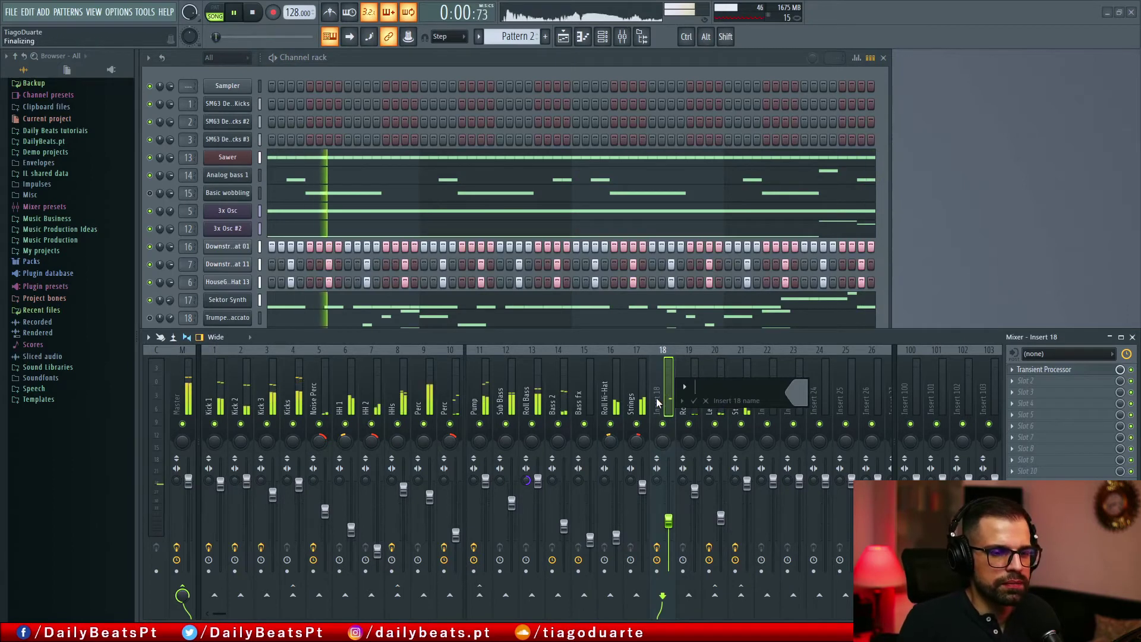
{"action": "type", "text": "n"}
{"action": "key", "text": "Return"}
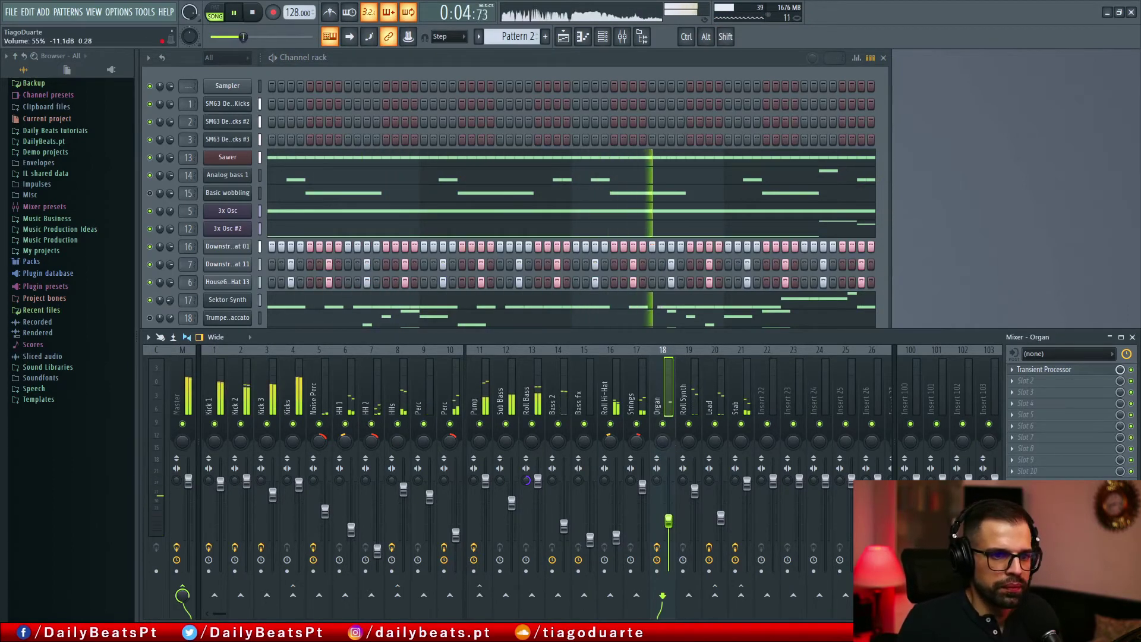
Step: Reorder the Stab mixer insert so it sits before Lead and Organ
{"action": "scroll", "coordinate": [662, 441], "scroll_direction": "down", "scroll_amount": 8}
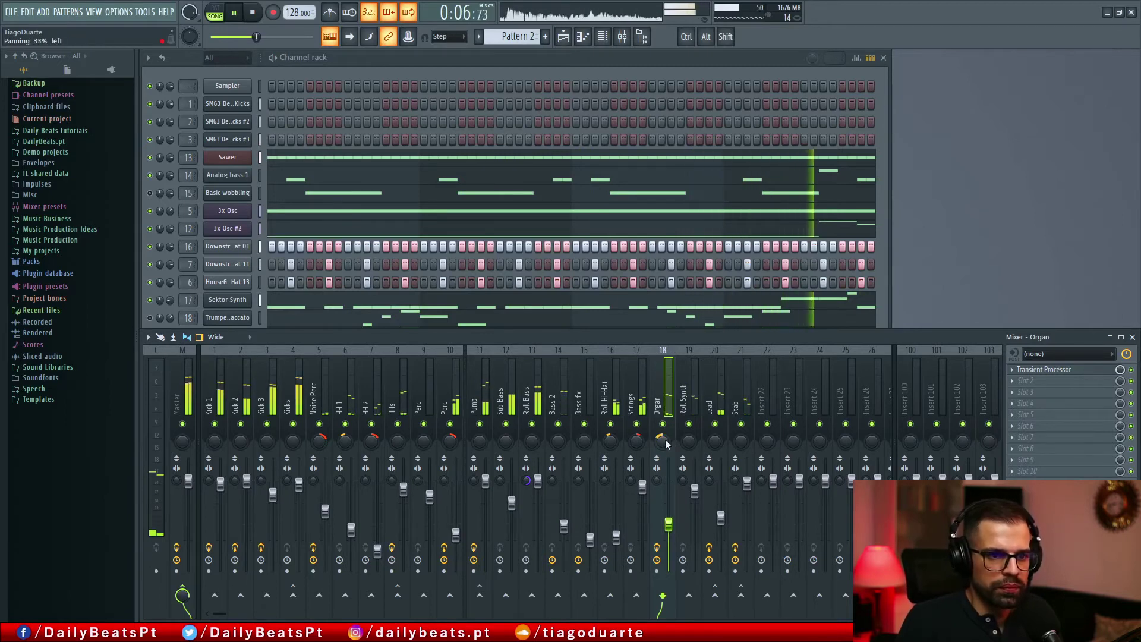
{"action": "scroll", "coordinate": [665, 402], "scroll_direction": "down", "scroll_amount": 2}
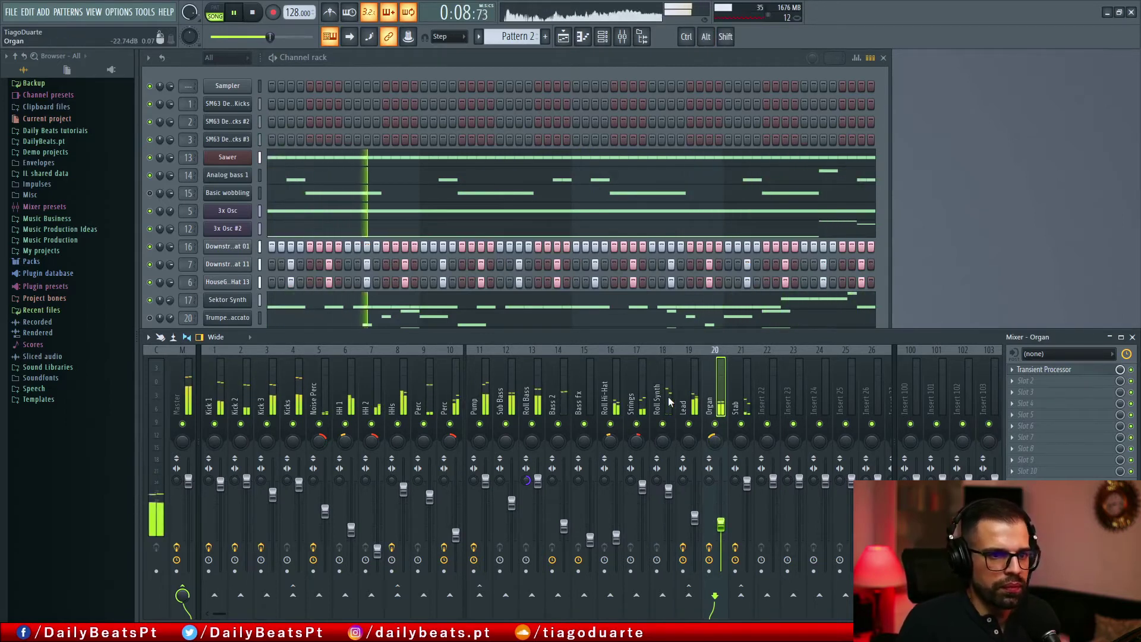
{"action": "left_click", "coordinate": [740, 407]}
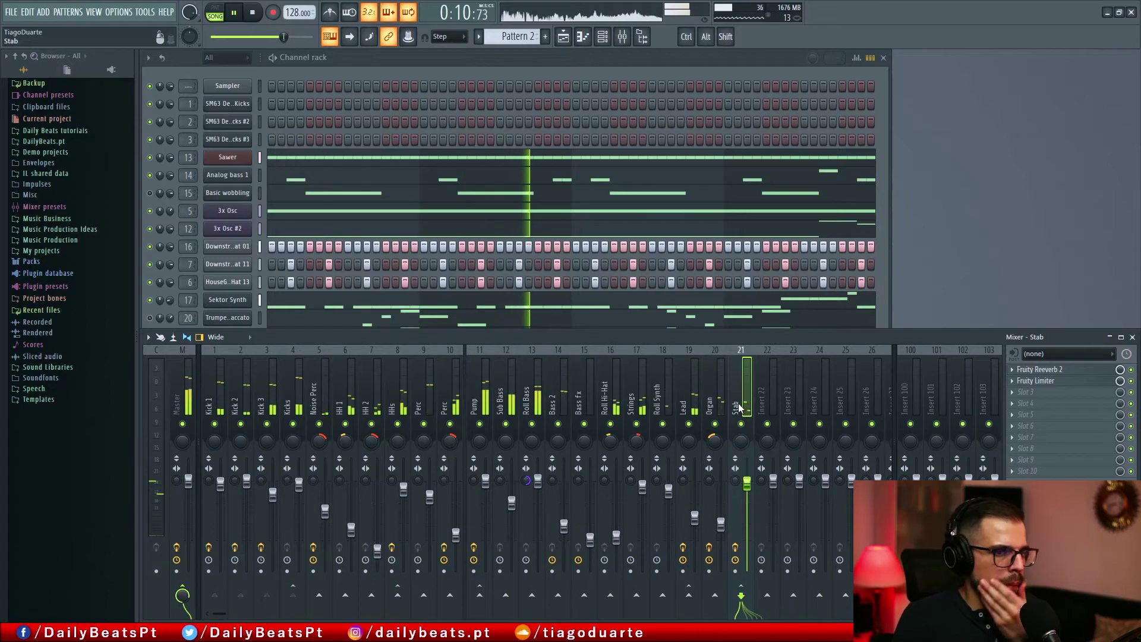
{"action": "scroll", "coordinate": [739, 407], "scroll_direction": "up", "scroll_amount": 2}
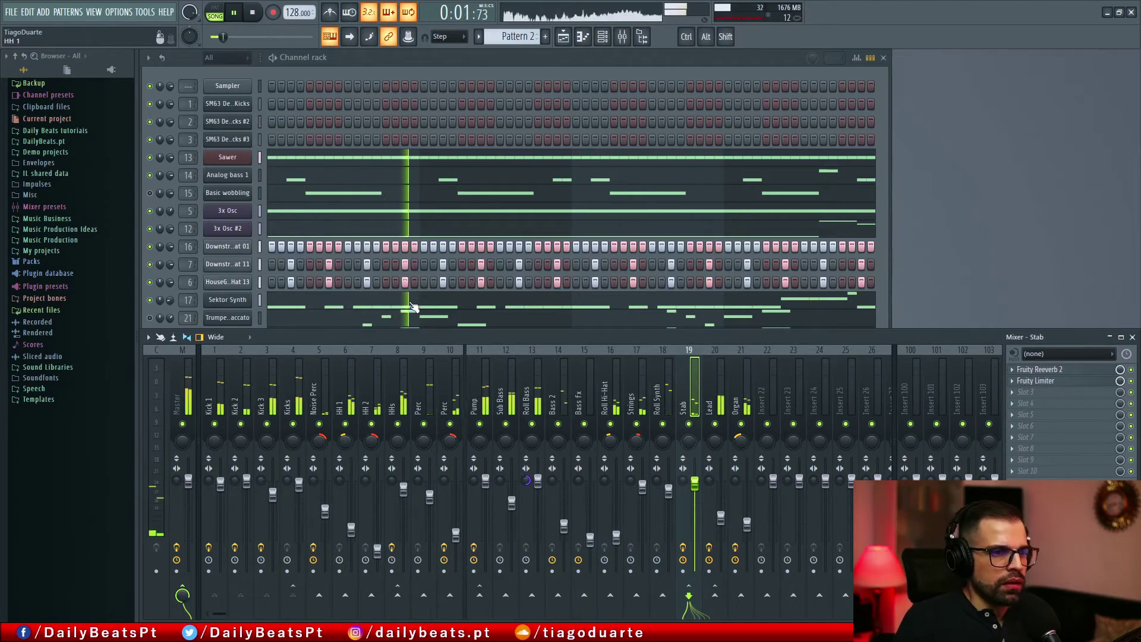
{"action": "left_click", "coordinate": [454, 59]}
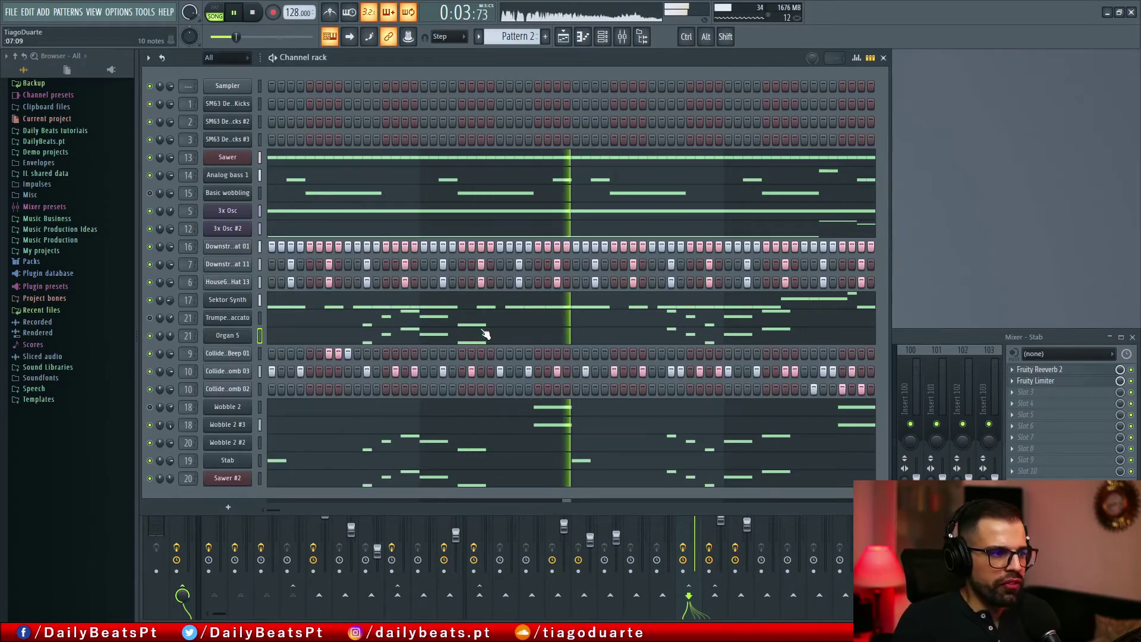